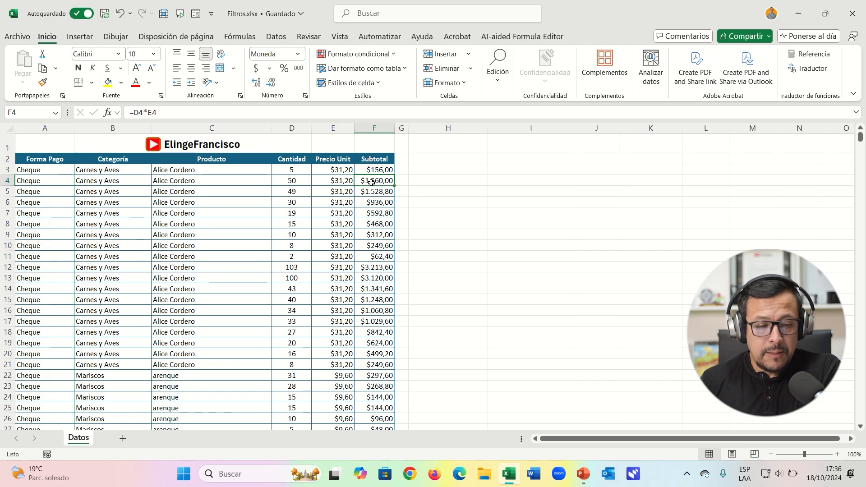
# Examine the formulas in the Subtotal column and the fields of the first record.
pyautogui.click(377, 204)
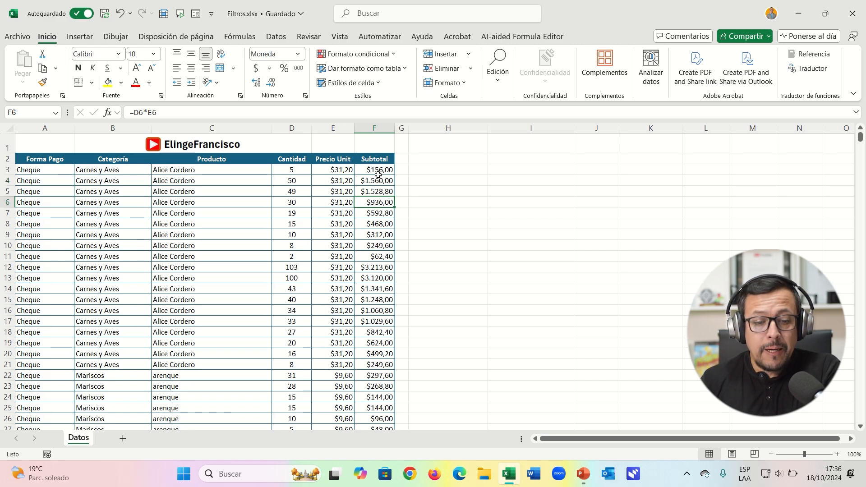
pyautogui.click(421, 170)
pyautogui.click(382, 170)
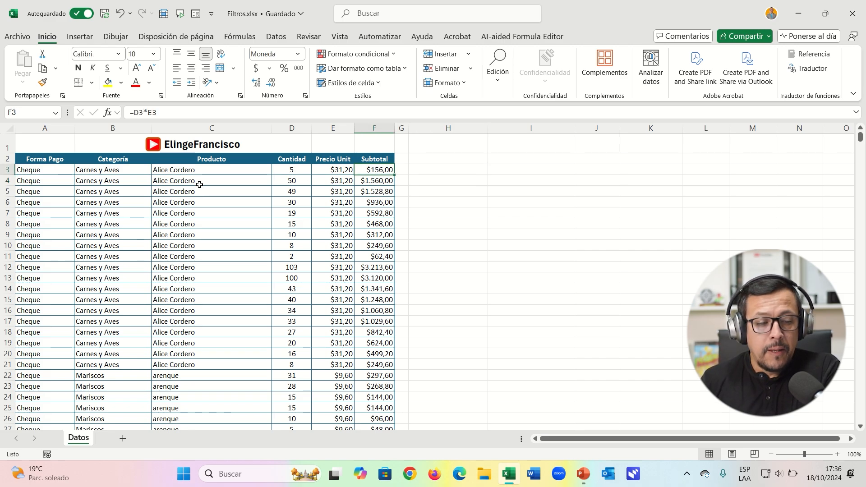
pyautogui.click(114, 170)
pyautogui.click(350, 170)
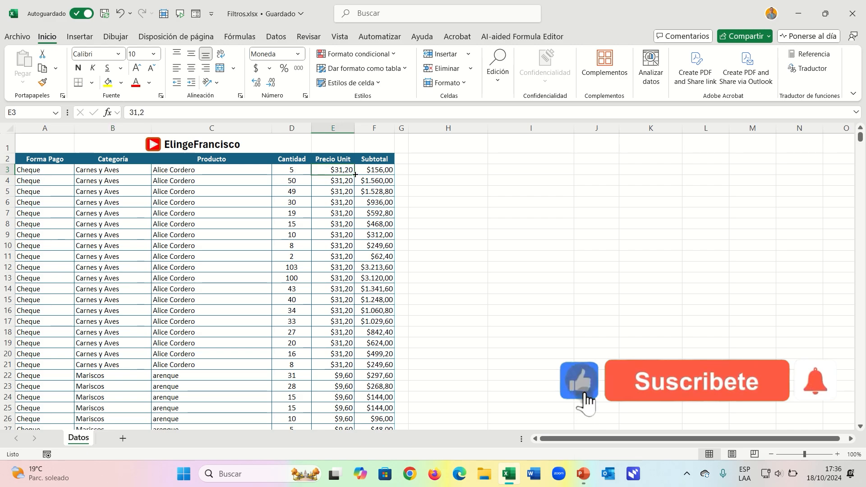
pyautogui.click(378, 170)
pyautogui.click(430, 169)
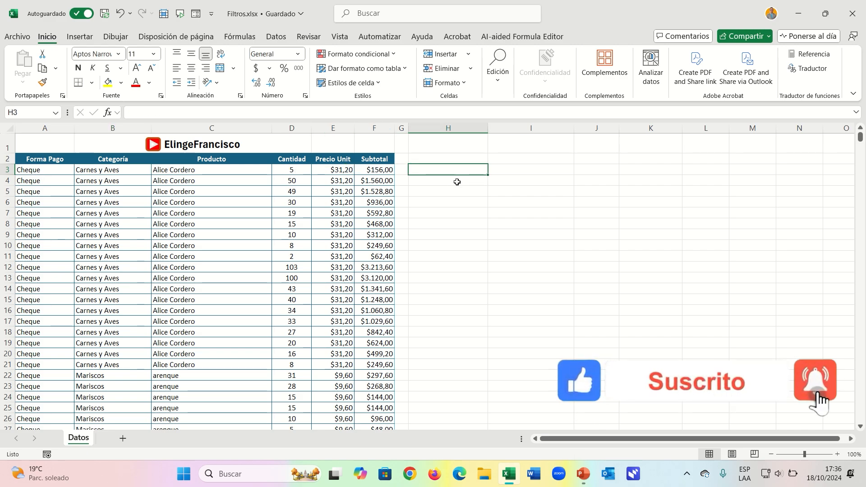
# Insert a pivot table from the data range A2:F1021 on the existing Datos sheet at cell H2.
pyautogui.click(197, 191)
pyautogui.scroll(-3, 235, 208)
pyautogui.scroll(3, 235, 208)
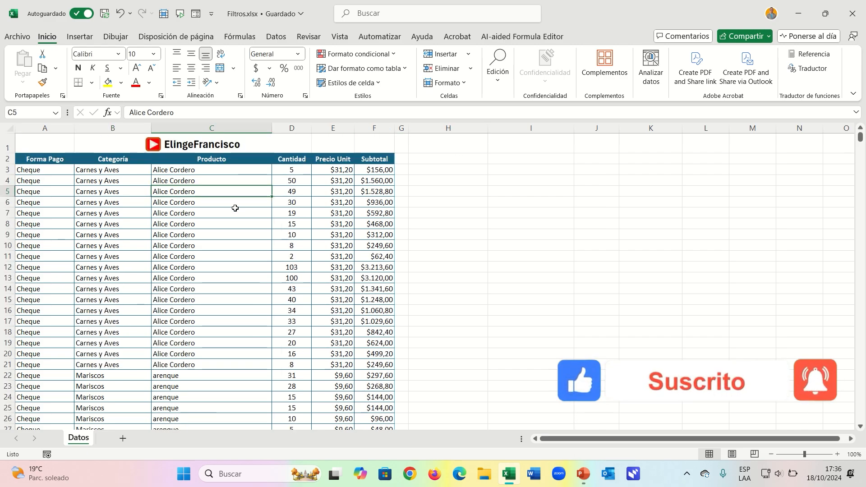
pyautogui.click(80, 36)
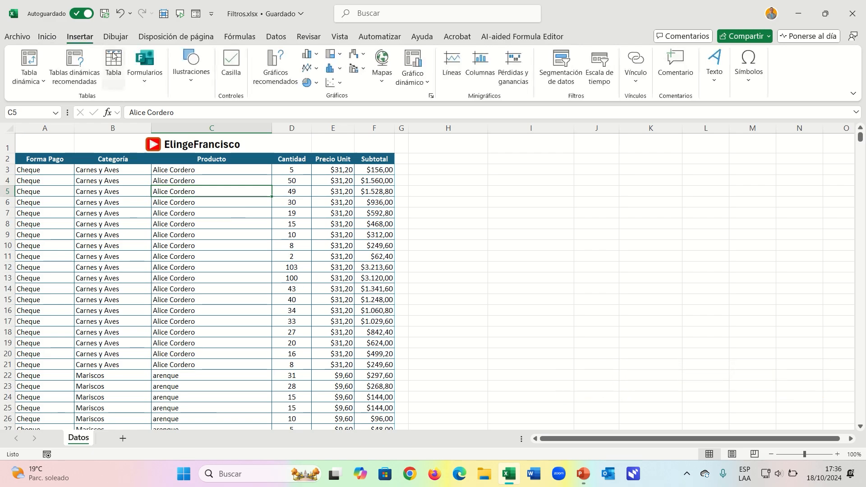
pyautogui.click(43, 59)
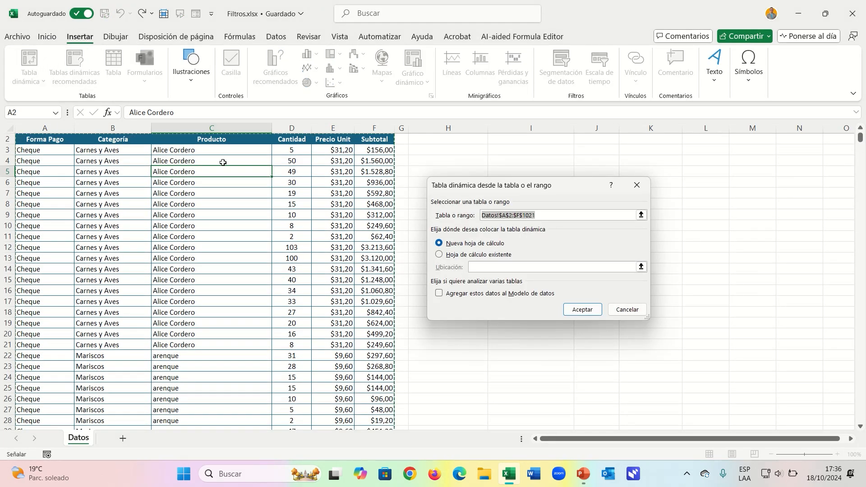
pyautogui.click(444, 256)
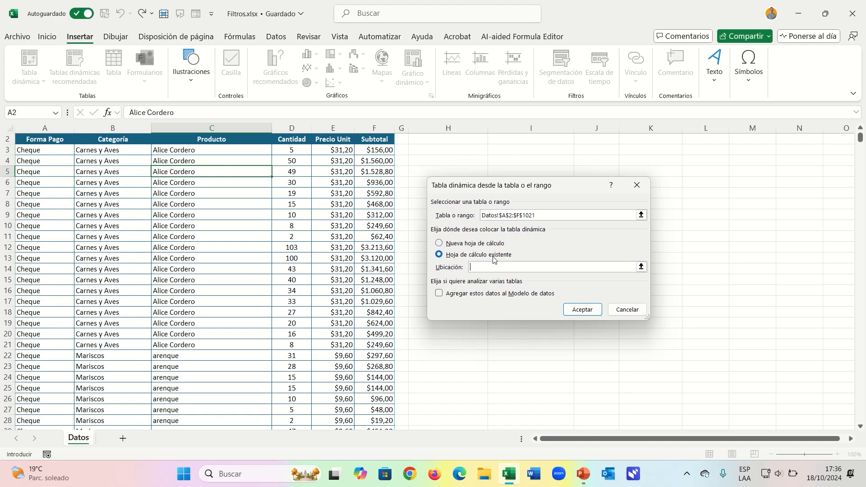
pyautogui.click(422, 139)
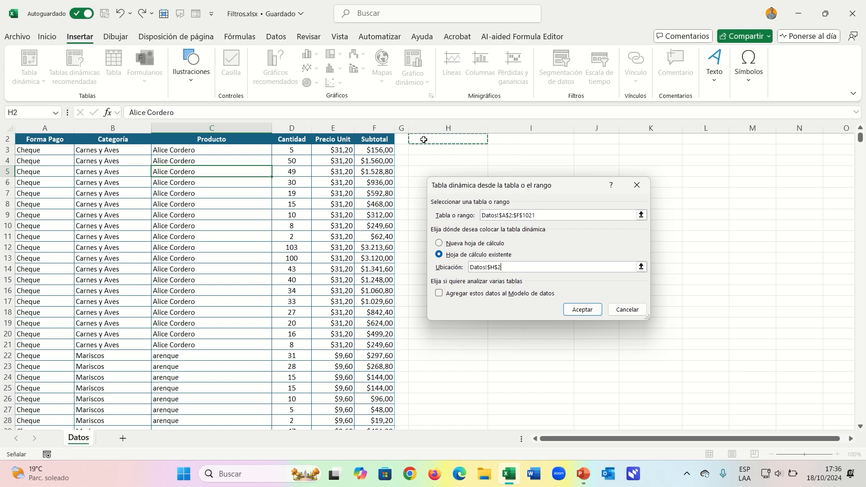
pyautogui.click(581, 311)
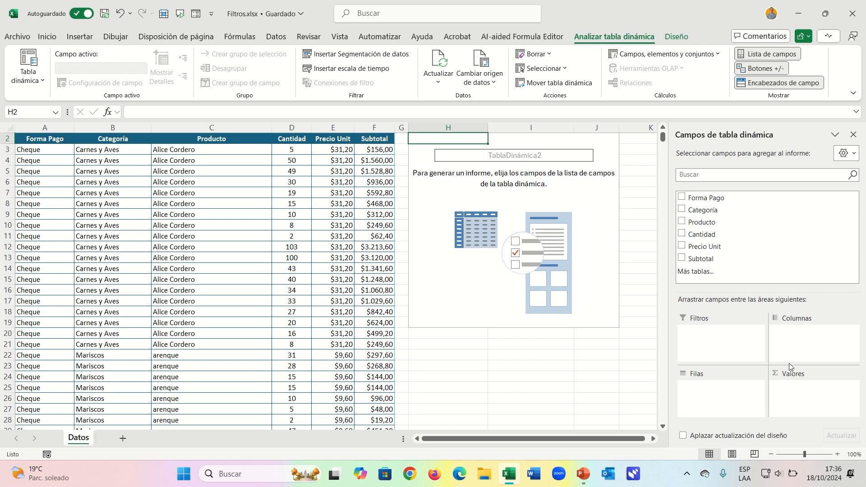
# Lay out the pivot table with Categoría as rows, Forma Pago as columns and the sum of Subtotal as values.
pyautogui.moveTo(704, 210); pyautogui.dragTo(718, 392)
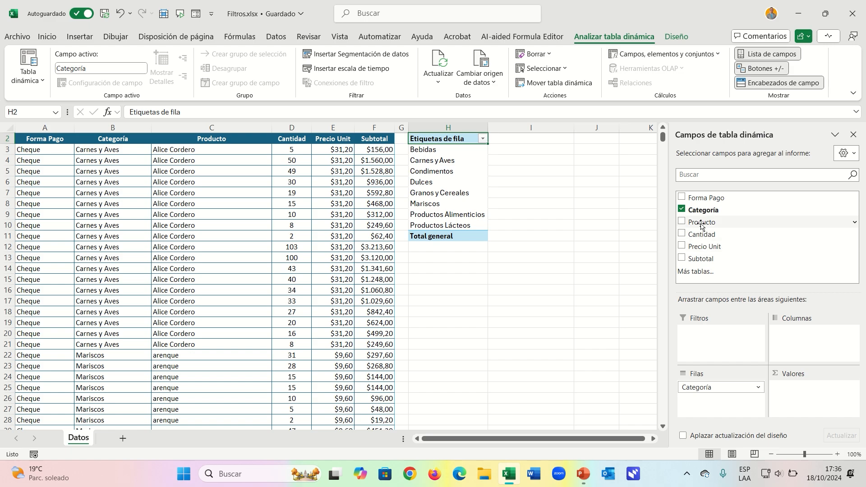
pyautogui.moveTo(701, 198); pyautogui.dragTo(802, 351)
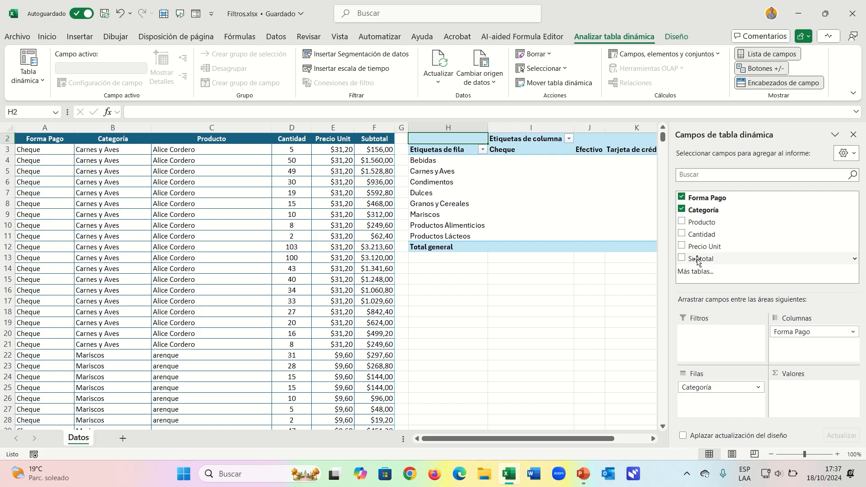
pyautogui.click(379, 155)
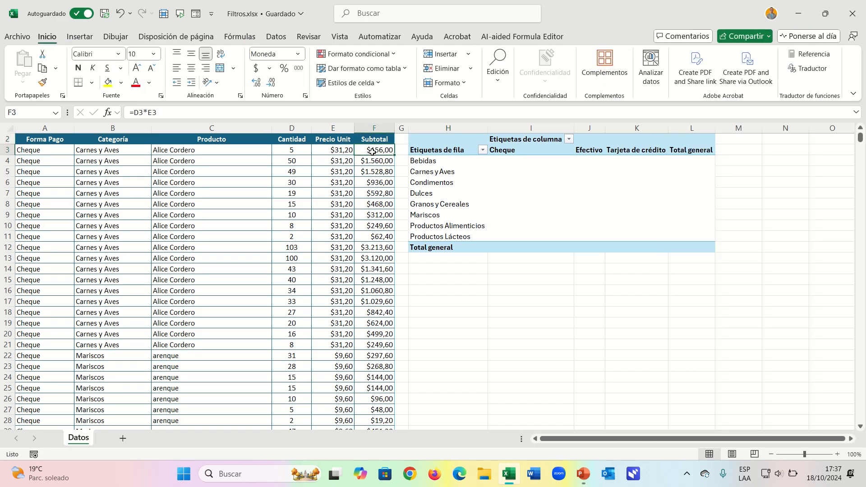
pyautogui.click(424, 199)
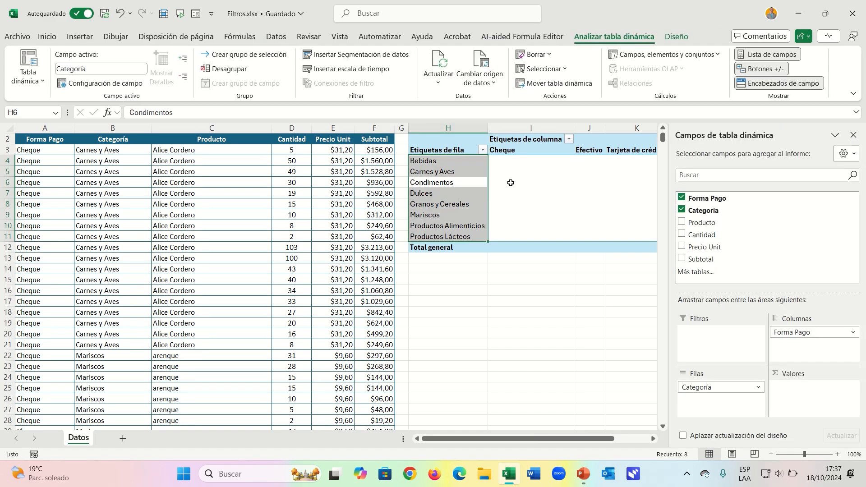
pyautogui.click(507, 182)
pyautogui.moveTo(702, 259); pyautogui.dragTo(800, 391)
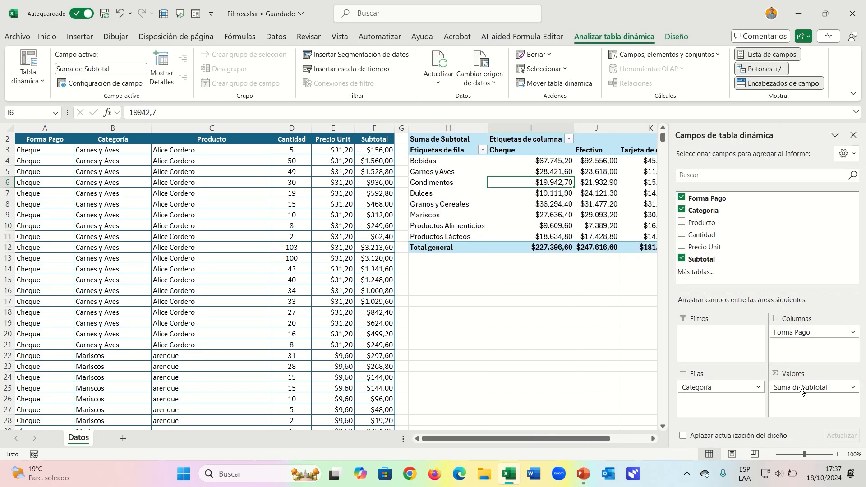
# Examine the pivot table's amounts by category and payment method, including the Total general column.
pyautogui.click(598, 299)
pyautogui.click(547, 208)
pyautogui.click(560, 299)
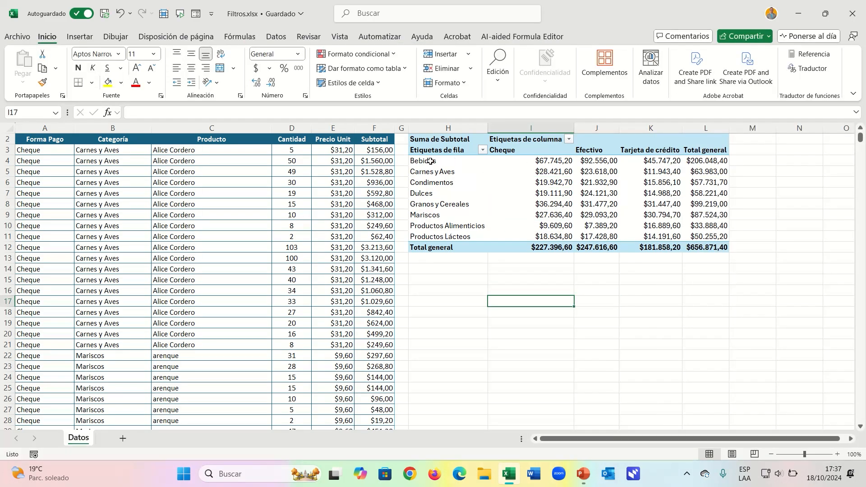
pyautogui.moveTo(501, 150); pyautogui.dragTo(642, 153)
pyautogui.click(577, 175)
pyautogui.click(566, 193)
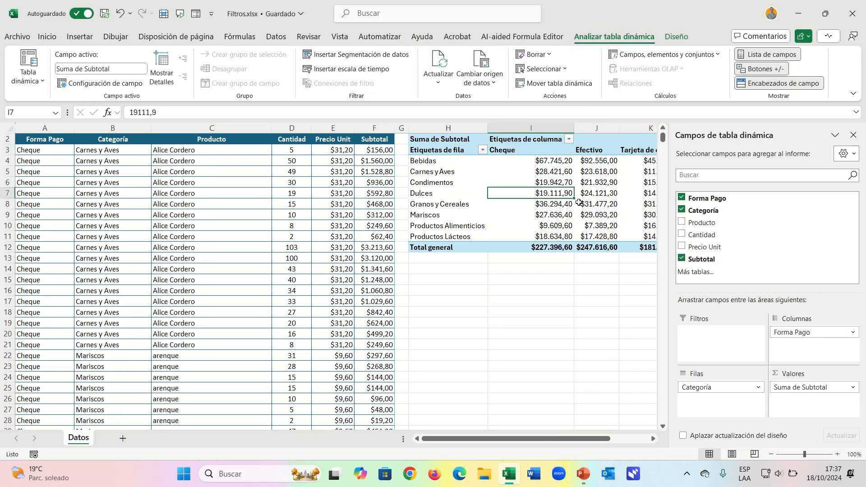
pyautogui.click(654, 439)
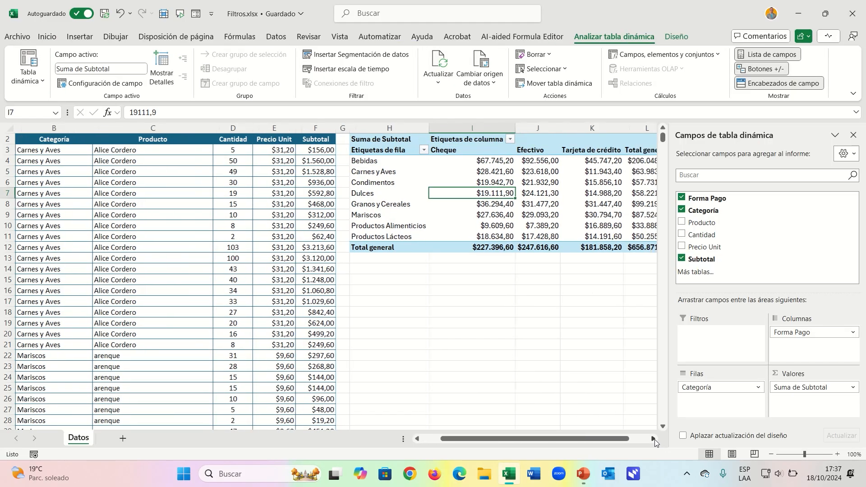
pyautogui.click(654, 439)
pyautogui.click(526, 215)
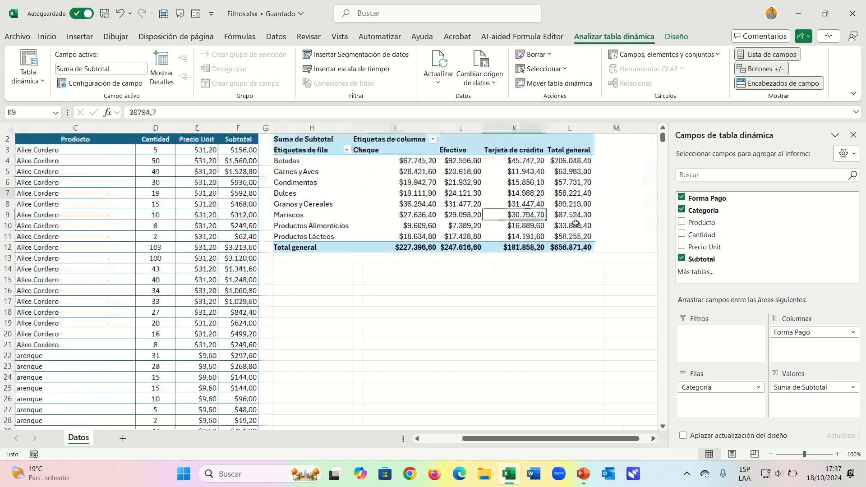
pyautogui.click(361, 172)
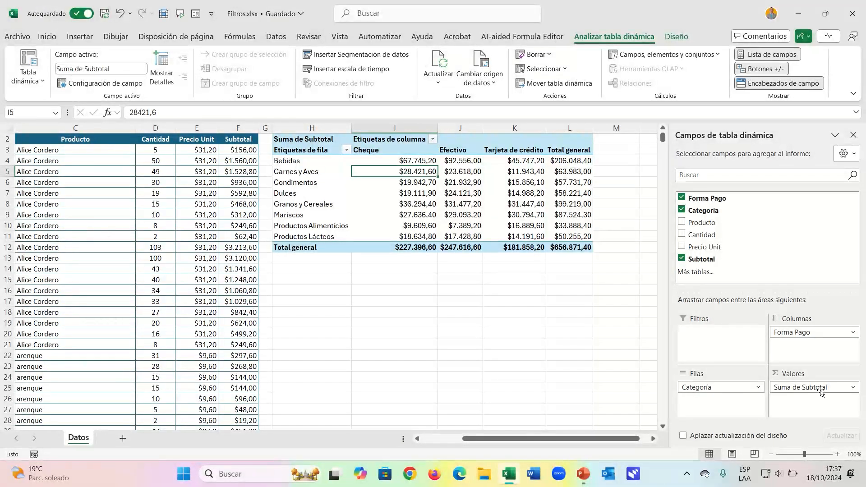
# Review the calculation types offered in the Subtotal value field settings, such as Promedio, Máx. and Mín., without applying any.
pyautogui.click(853, 388)
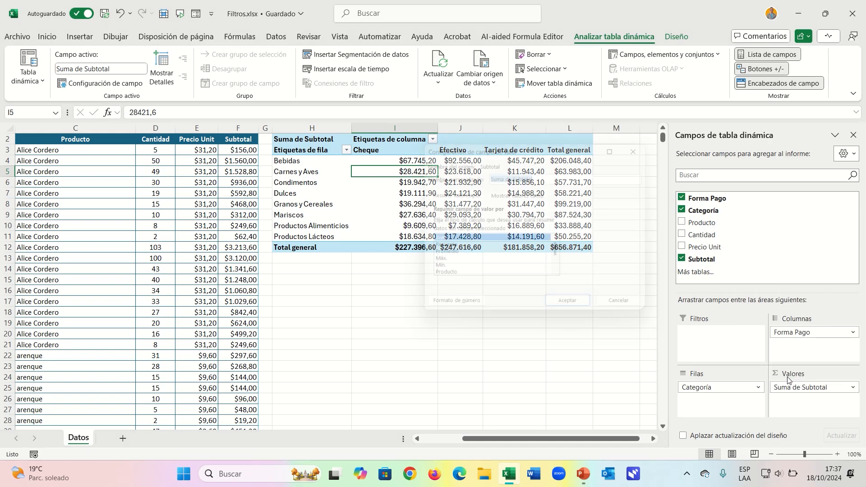
pyautogui.click(787, 377)
pyautogui.click(446, 249)
pyautogui.click(446, 256)
pyautogui.click(445, 265)
pyautogui.click(442, 272)
pyautogui.scroll(-1, 442, 273)
pyautogui.scroll(1, 444, 271)
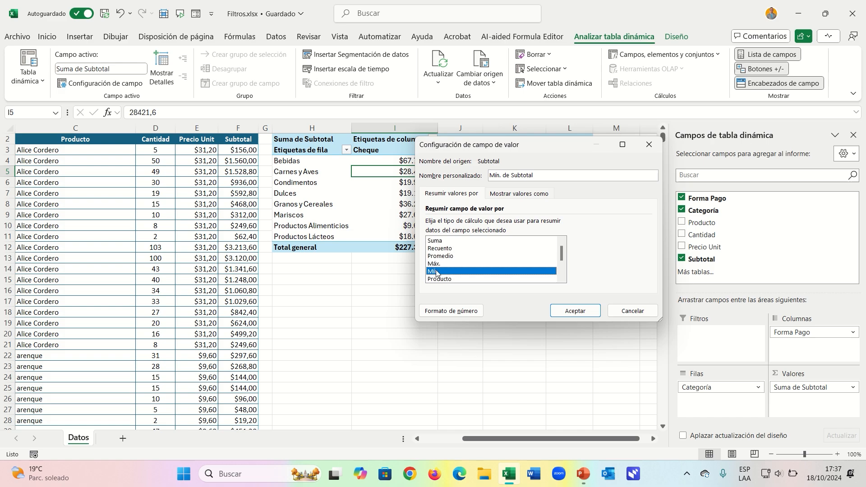
pyautogui.click(631, 310)
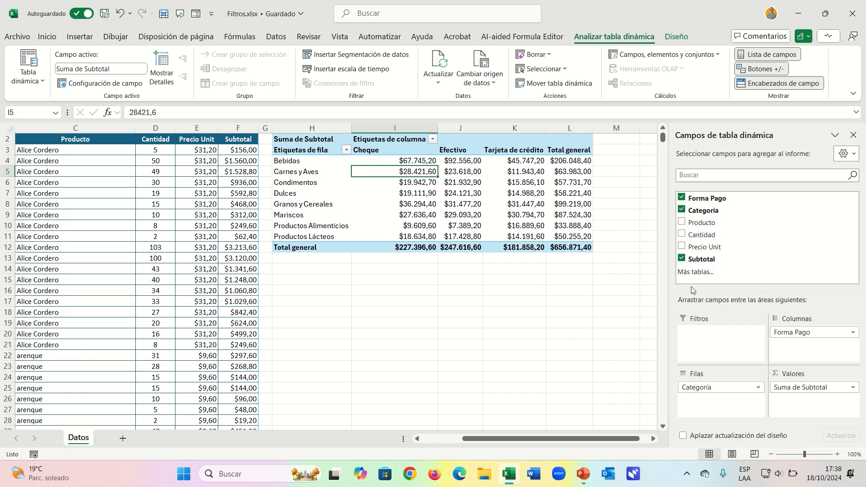
# Start a PIVOTARPOR formula in cell H14, below the pivot table.
pyautogui.click(433, 438)
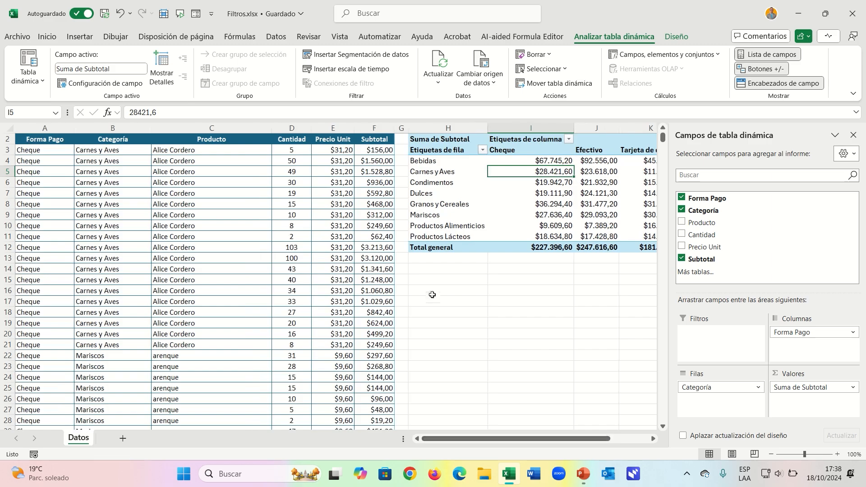
pyautogui.click(430, 292)
pyautogui.click(424, 272)
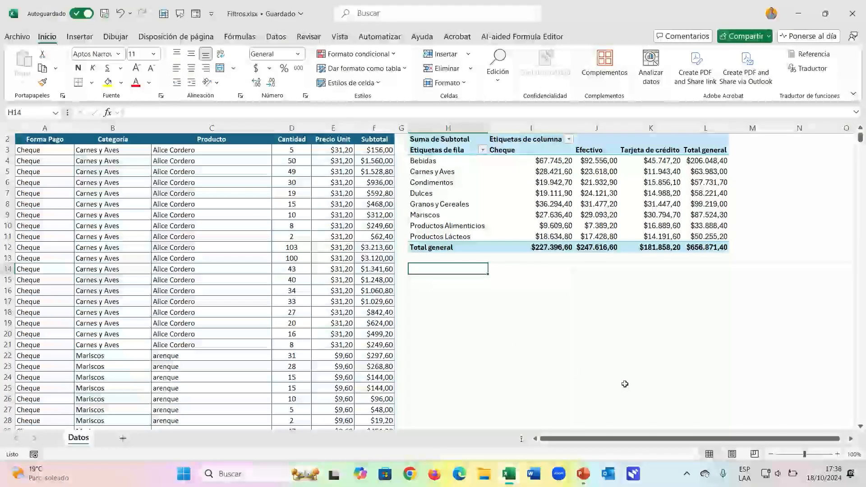
pyautogui.write('=')
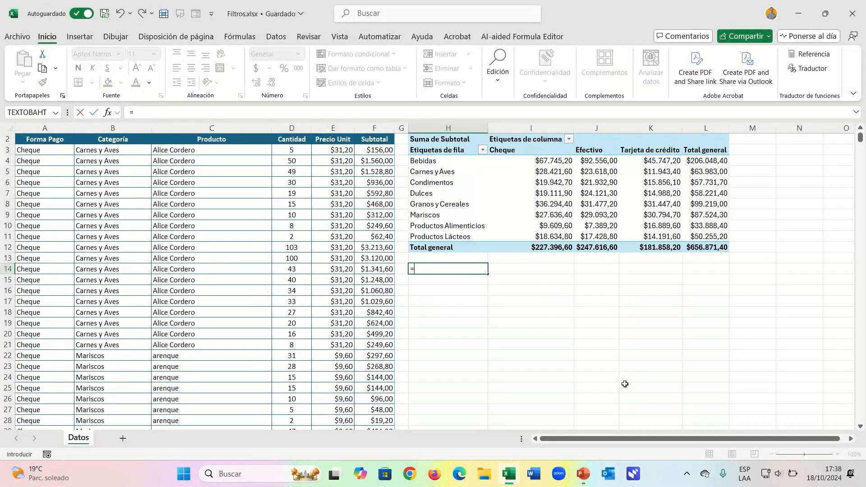
pyautogui.write('a')
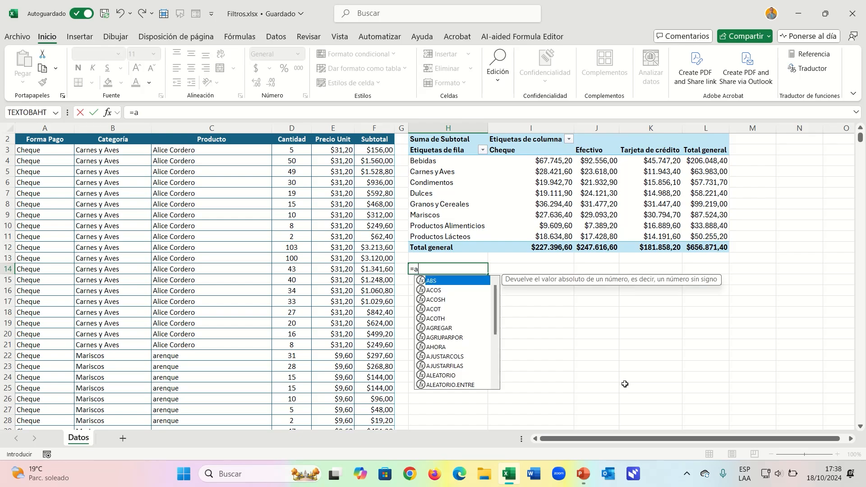
pyautogui.press('BackSpace')
pyautogui.write('pivo')
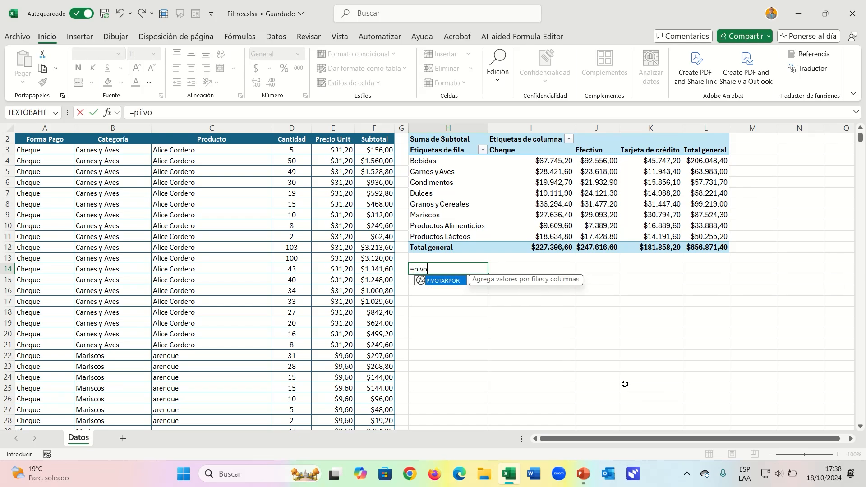
pyautogui.press('Tab')
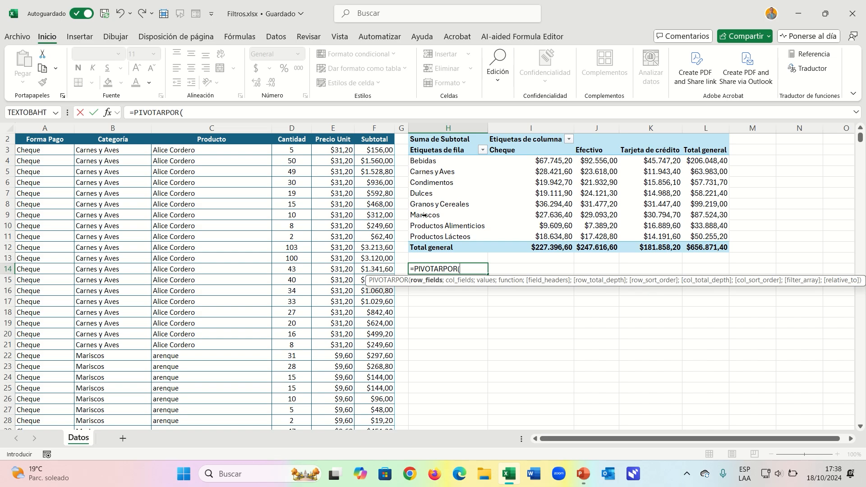
# Supply the Categoría range B3:B1021 as the formula's row_fields and the Forma Pago range A3:A1021 as its col_fields.
pyautogui.click(120, 152)
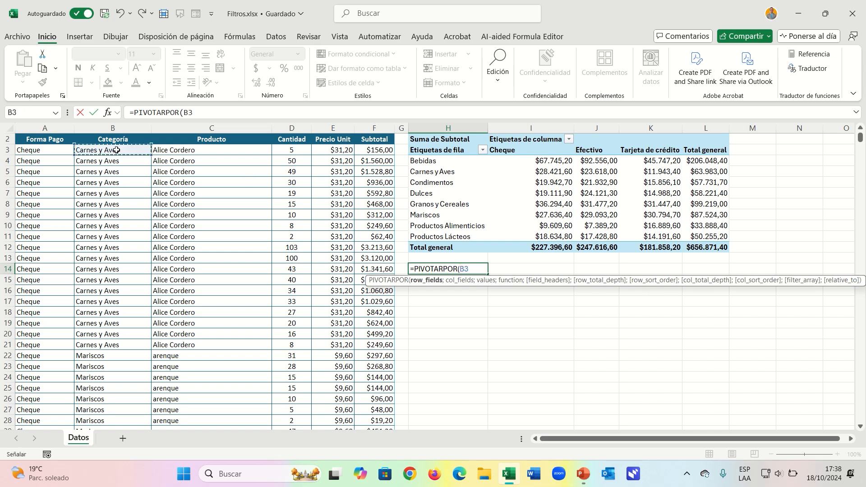
pyautogui.hotkey('ctrl', 'shift', 'Down')
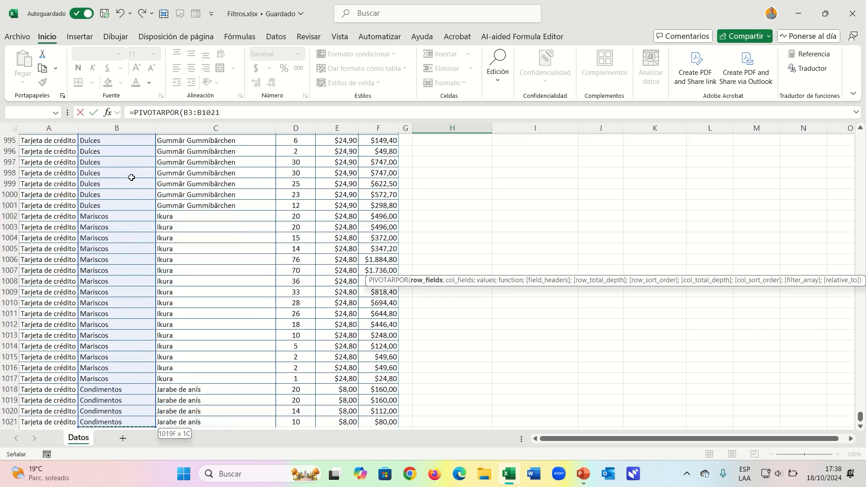
pyautogui.moveTo(860, 418); pyautogui.dragTo(861, 122)
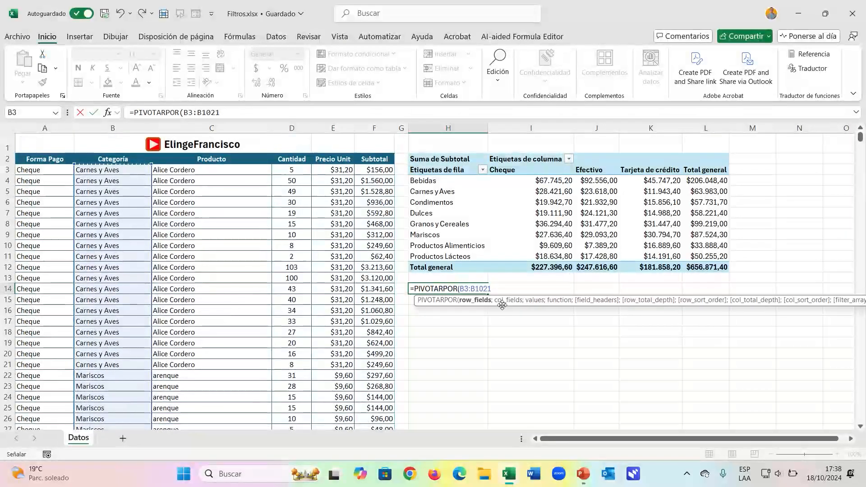
pyautogui.write(';')
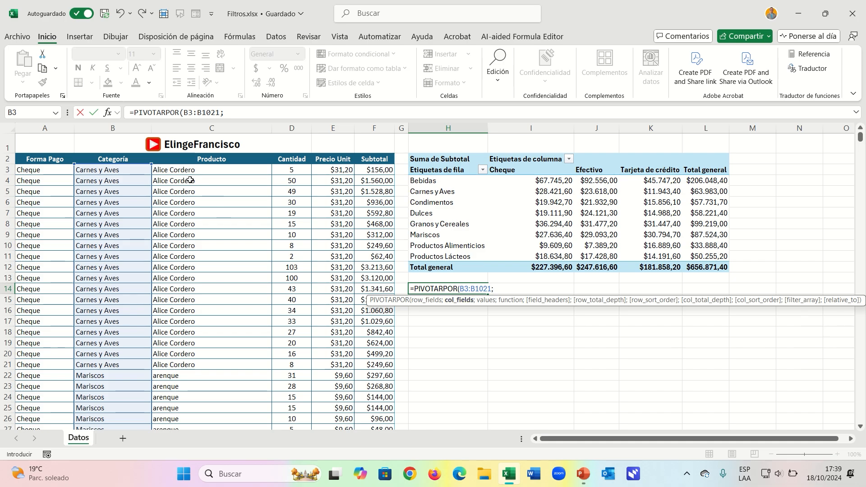
pyautogui.click(38, 169)
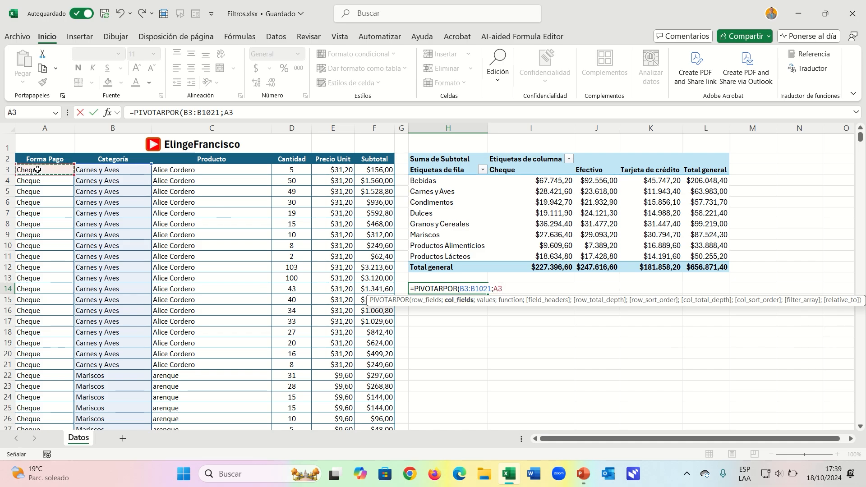
pyautogui.hotkey('ctrl', 'shift', 'Down')
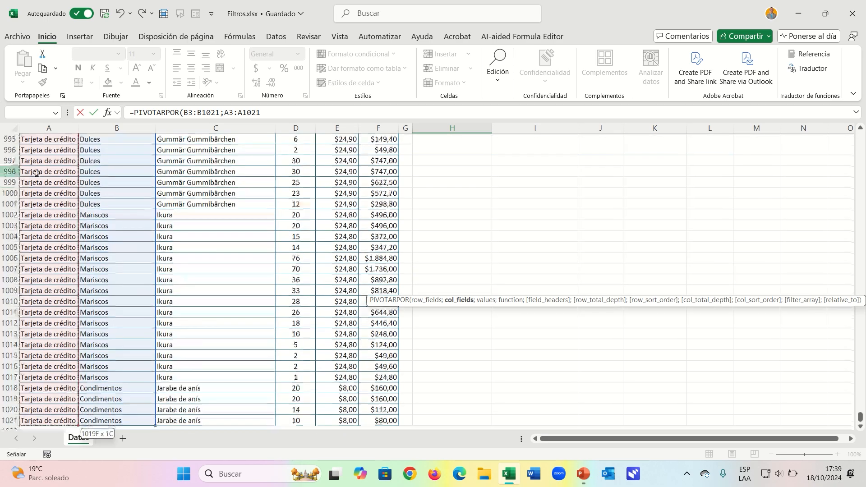
# Supply the Subtotal range F3:F1021 as the values argument of the PIVOTARPOR formula in H14.
pyautogui.moveTo(860, 417); pyautogui.dragTo(860, 136)
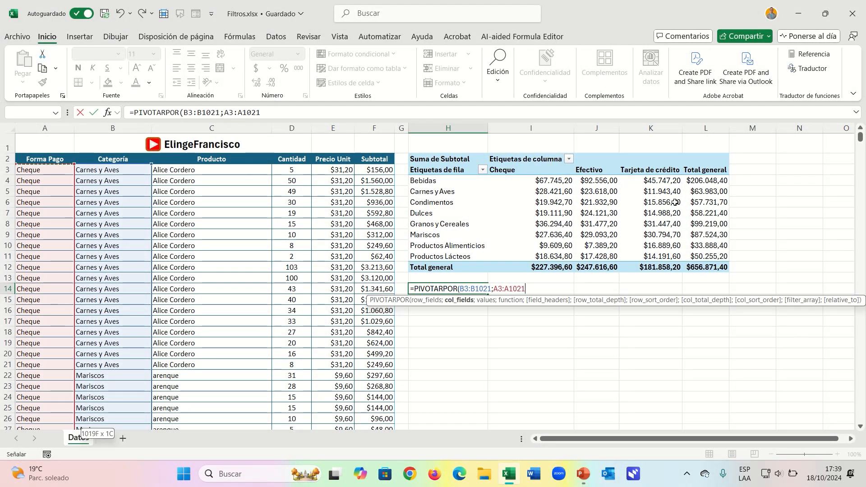
pyautogui.write(';')
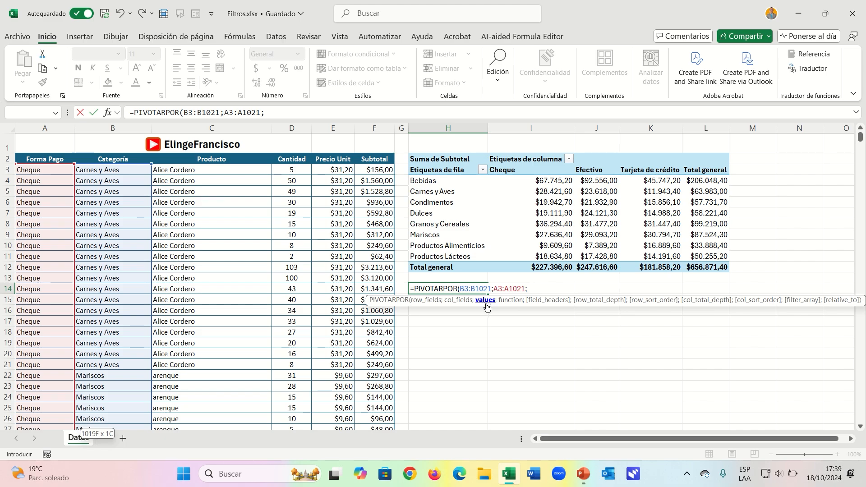
pyautogui.click(377, 168)
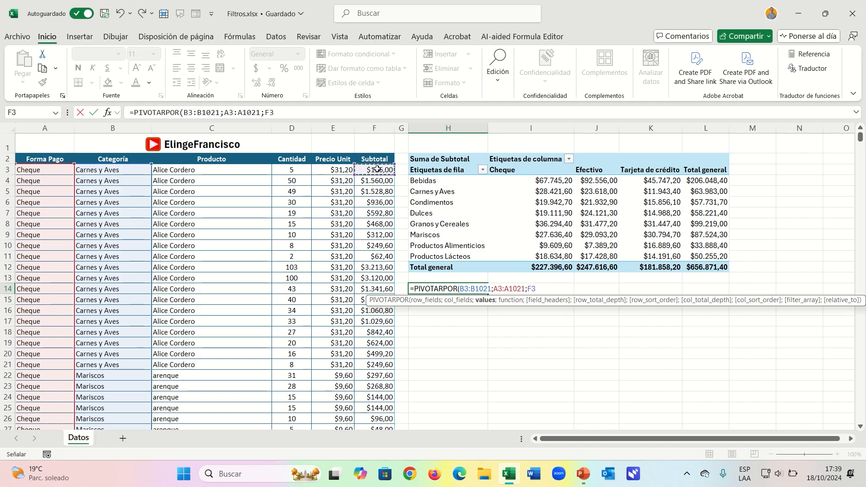
pyautogui.hotkey('ctrl', 'shift', 'Down')
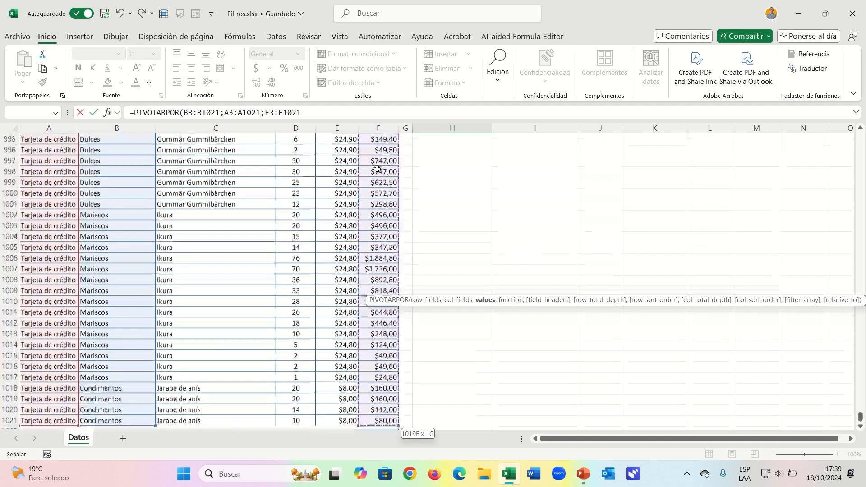
pyautogui.moveTo(860, 418); pyautogui.dragTo(860, 136)
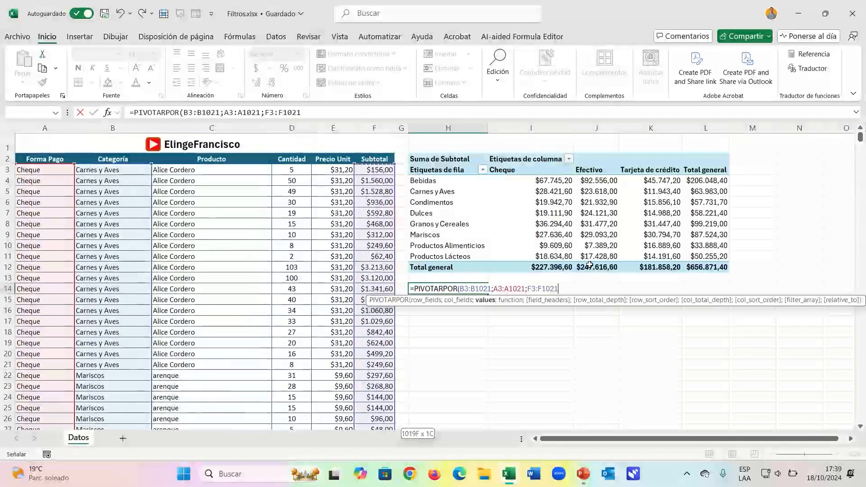
# Choose SUMA as the function argument of the PIVOTARPOR formula.
pyautogui.write(';')
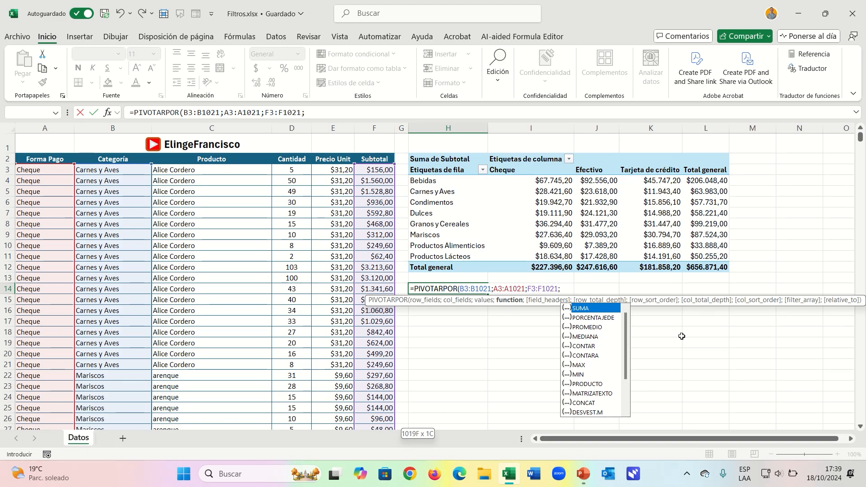
pyautogui.moveTo(624, 340); pyautogui.dragTo(624, 320)
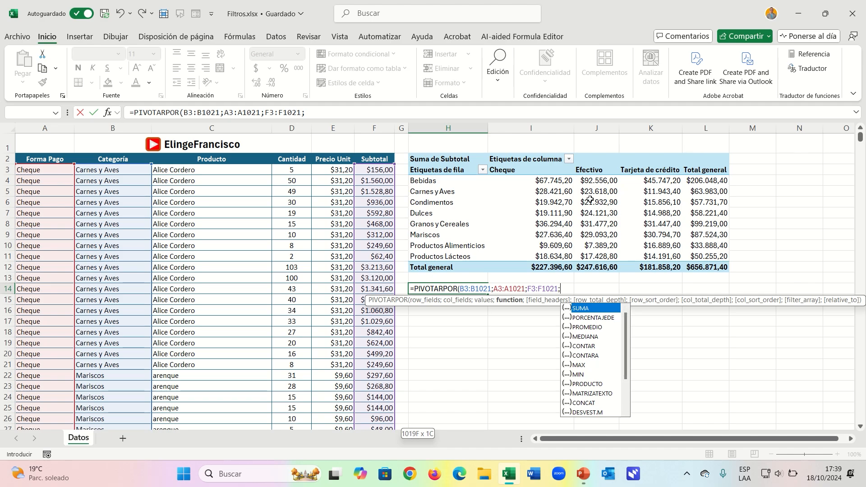
pyautogui.doubleClick(596, 309)
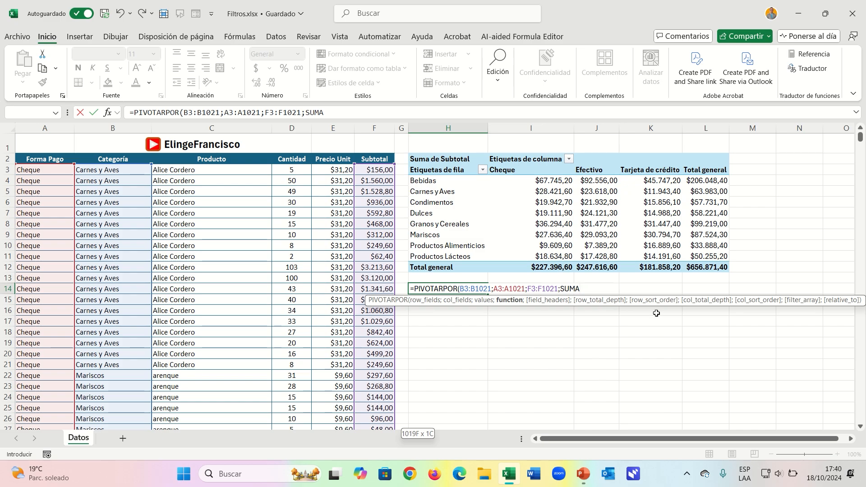
# Step through the formula's optional arguments, from field_headers to col_total_depth, and remove the separators added for them.
pyautogui.write(';')
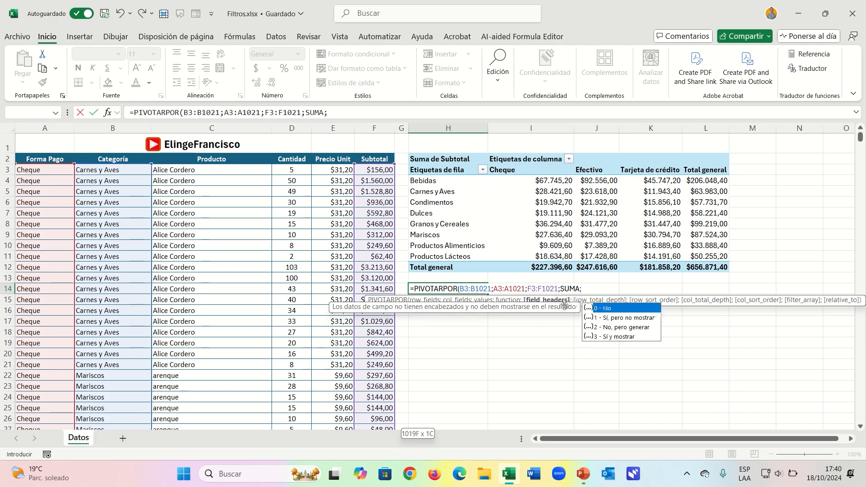
pyautogui.write(';;')
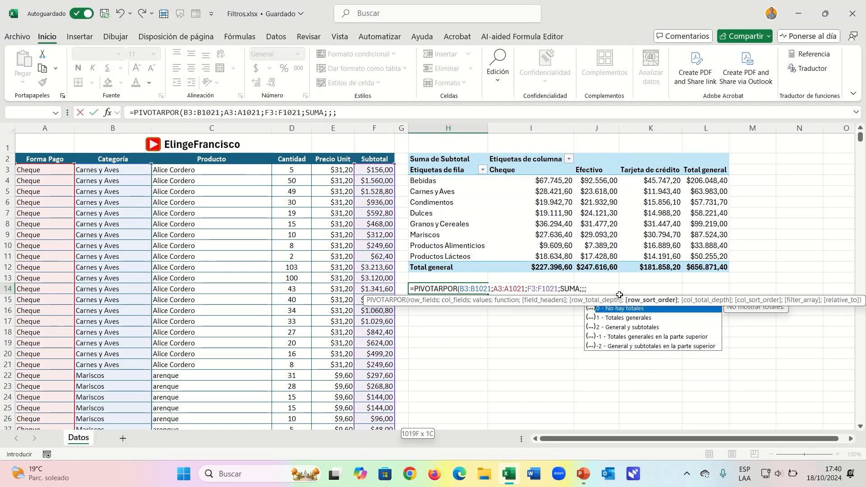
pyautogui.write(';')
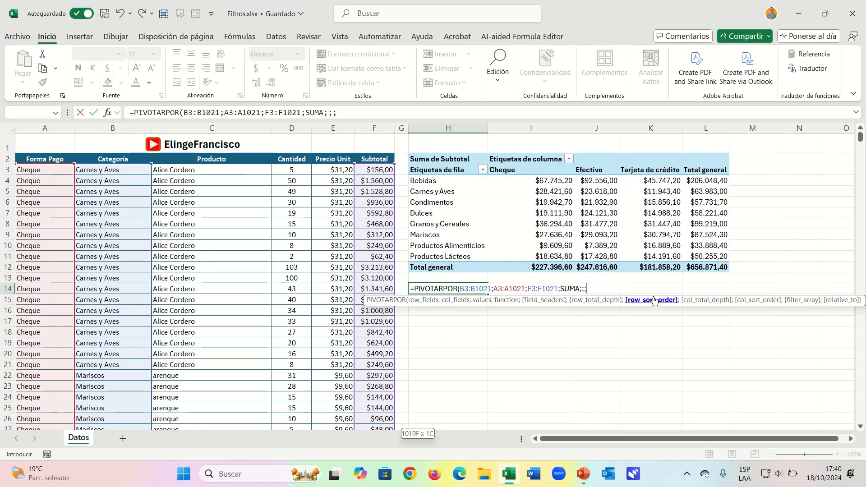
pyautogui.press('BackSpace')
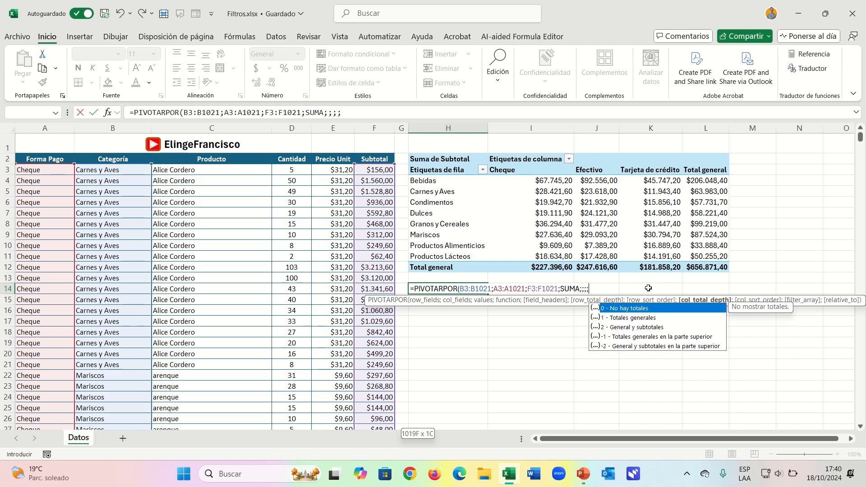
pyautogui.press('BackSpace')
pyautogui.press('BackSpace')
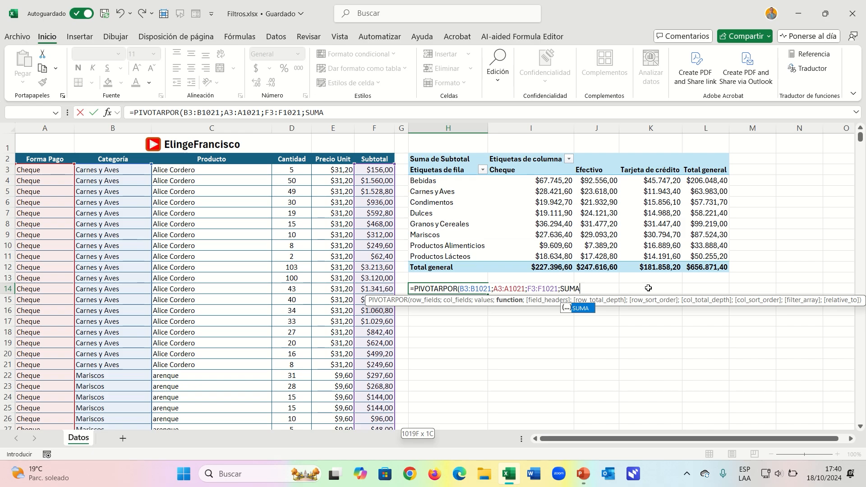
# Check the formula's row_fields, col_fields and values ranges, and complete =PIVOTARPOR(B3:B1021;A3:A1021;F3:F1021;SUMA) in H14.
pyautogui.click(427, 300)
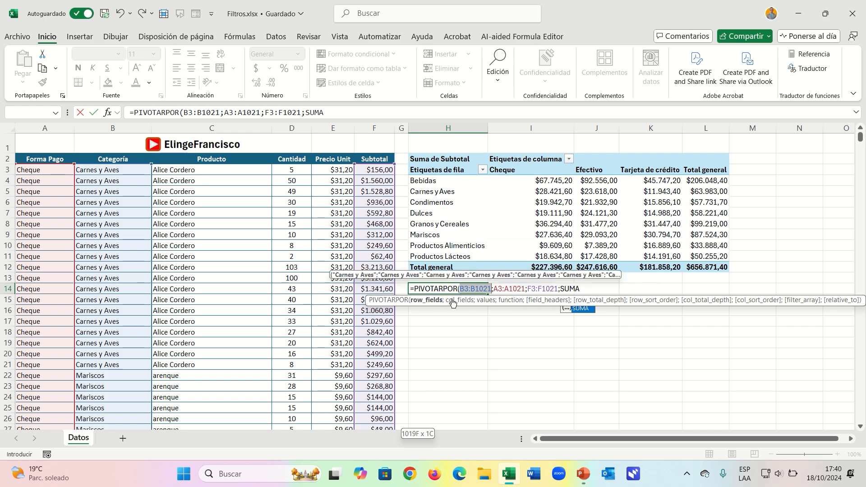
pyautogui.click(459, 300)
pyautogui.click(483, 301)
pyautogui.click(503, 301)
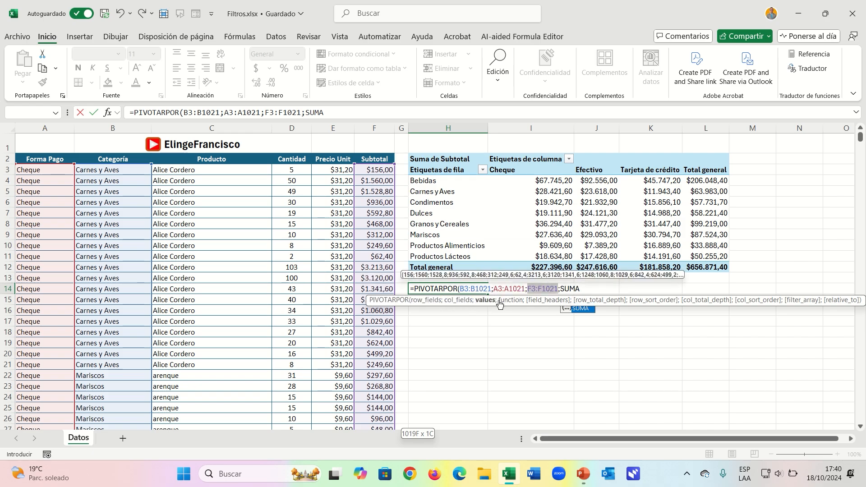
pyautogui.click(588, 288)
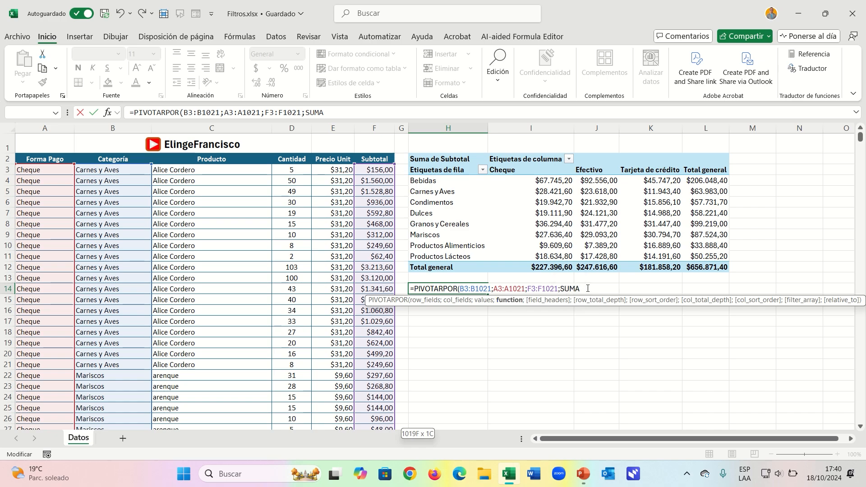
pyautogui.write(')')
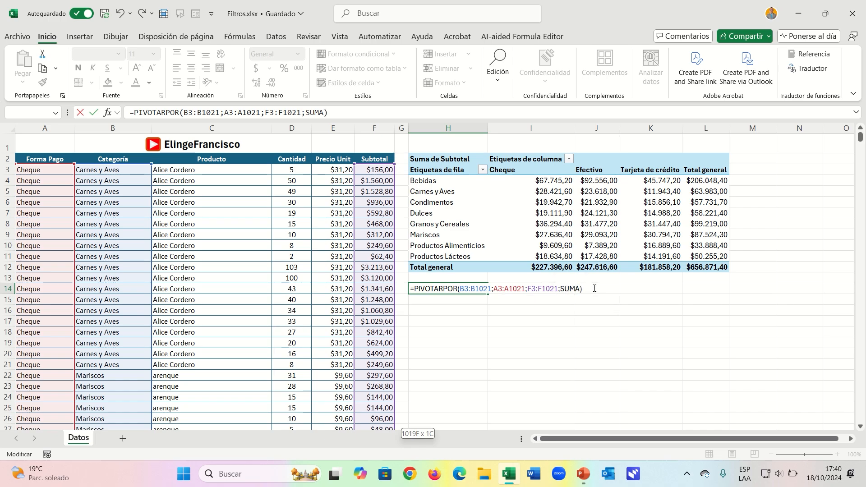
pyautogui.press('Return')
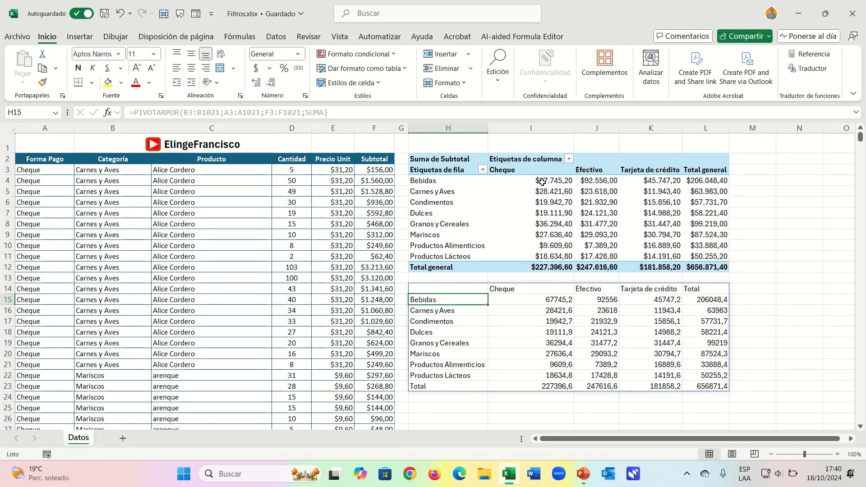
# Format the PIVOTARPOR amounts in I15:L23 as Moneda and compare them with the pivot table above.
pyautogui.moveTo(553, 299); pyautogui.dragTo(706, 385)
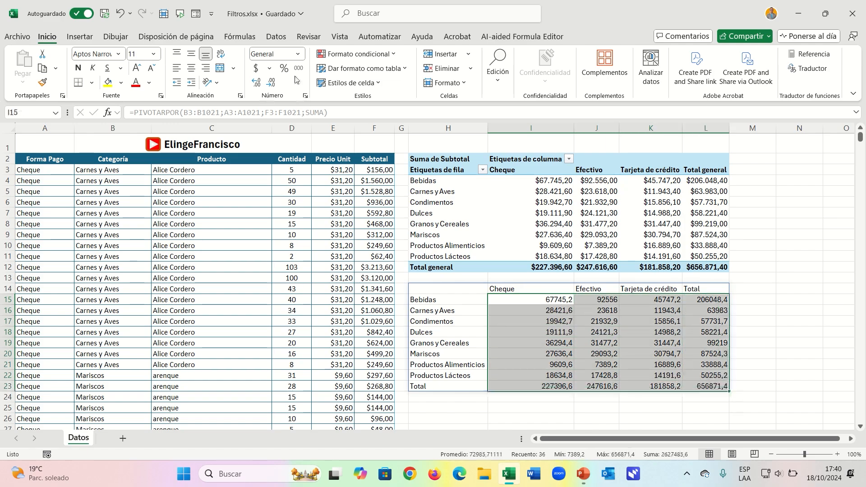
pyautogui.click(298, 53)
pyautogui.click(307, 131)
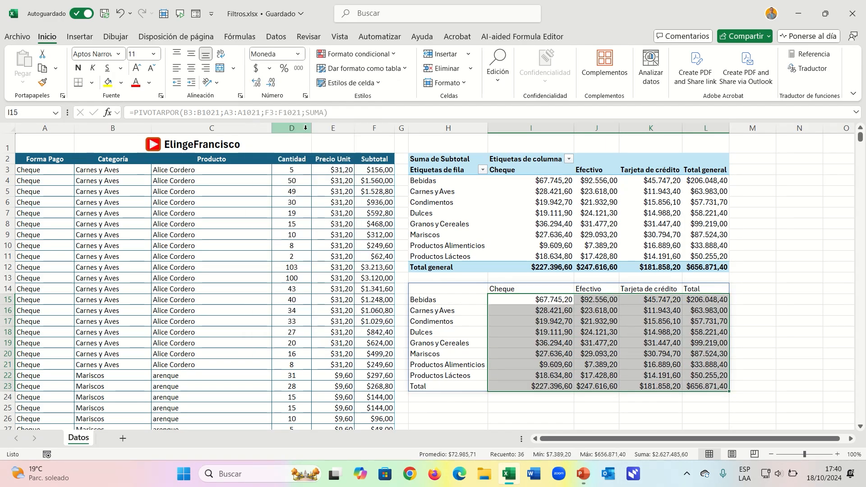
pyautogui.press('Down')
pyautogui.press('Down')
pyautogui.press('Down')
pyautogui.press('Down')
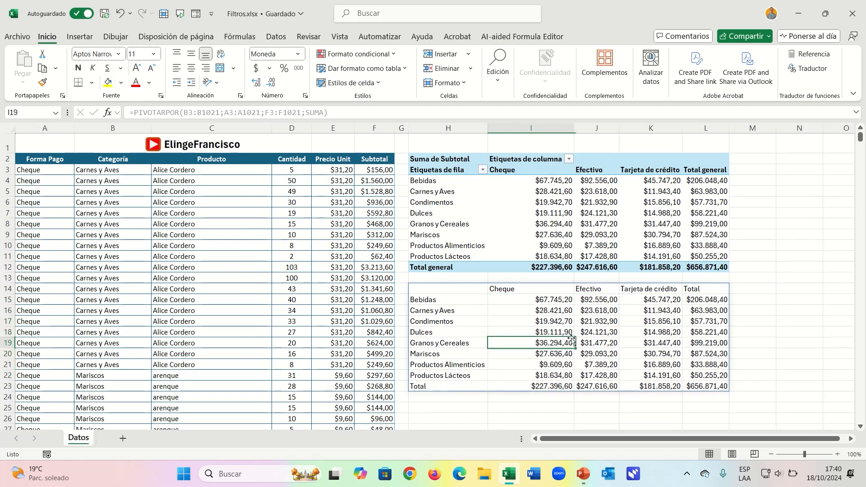
pyautogui.click(541, 212)
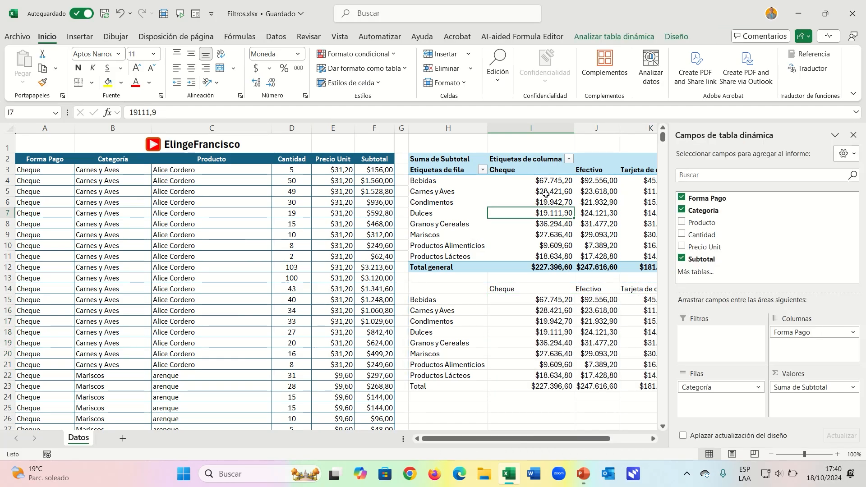
pyautogui.click(550, 281)
# Apply borders to every cell of the PIVOTARPOR summary H14:L23.
pyautogui.moveTo(451, 289); pyautogui.dragTo(722, 387)
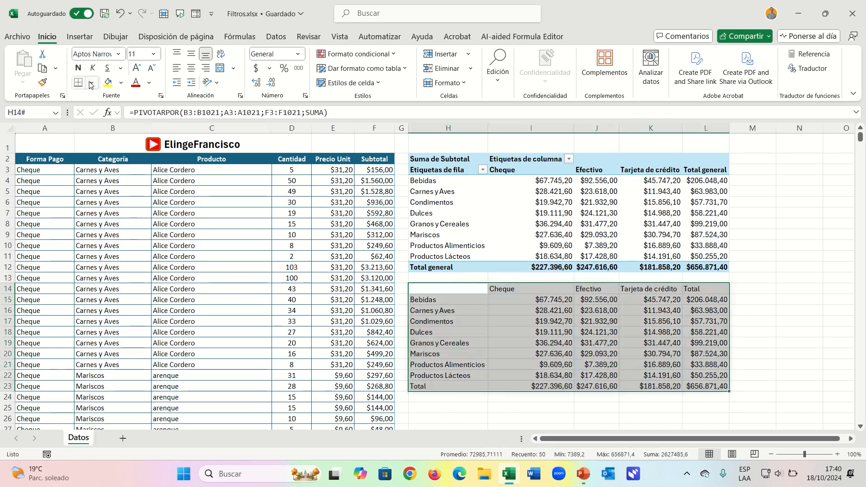
pyautogui.click(92, 83)
pyautogui.click(118, 197)
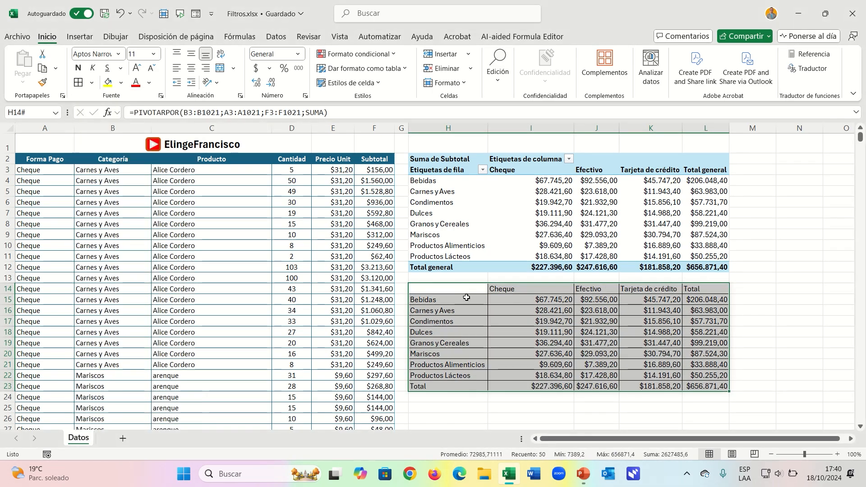
pyautogui.click(526, 315)
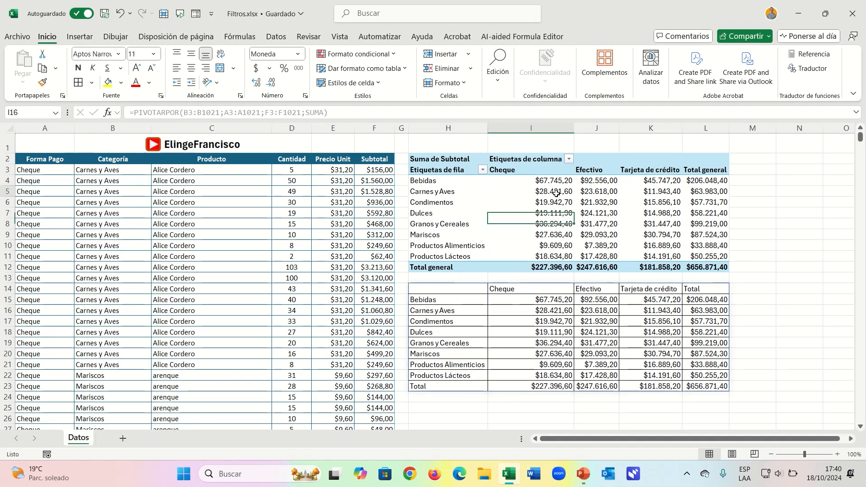
pyautogui.click(497, 192)
pyautogui.click(525, 328)
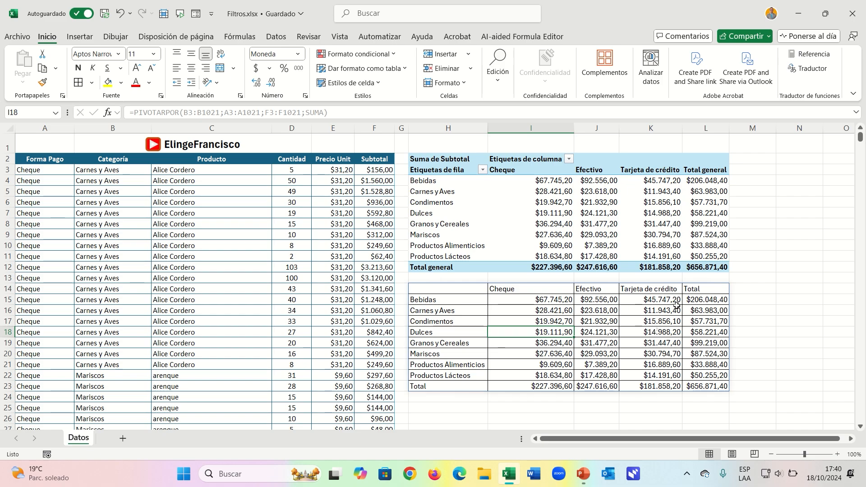
# Replace SUMA with PROMEDIO as the function in the PIVOTARPOR formula in H14.
pyautogui.click(454, 287)
pyautogui.doubleClick(451, 286)
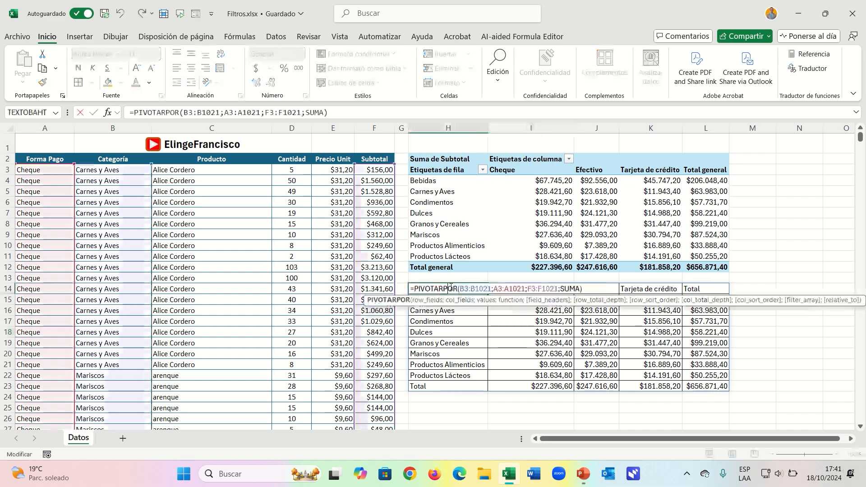
pyautogui.doubleClick(569, 289)
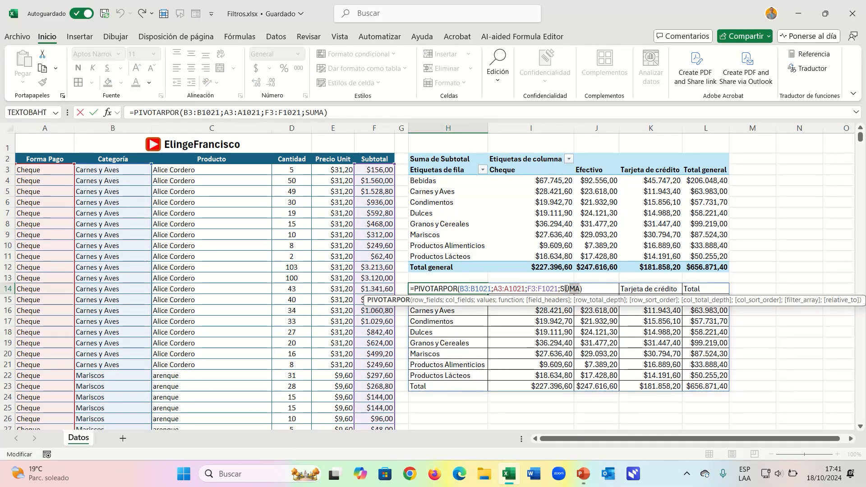
pyautogui.press('BackSpace')
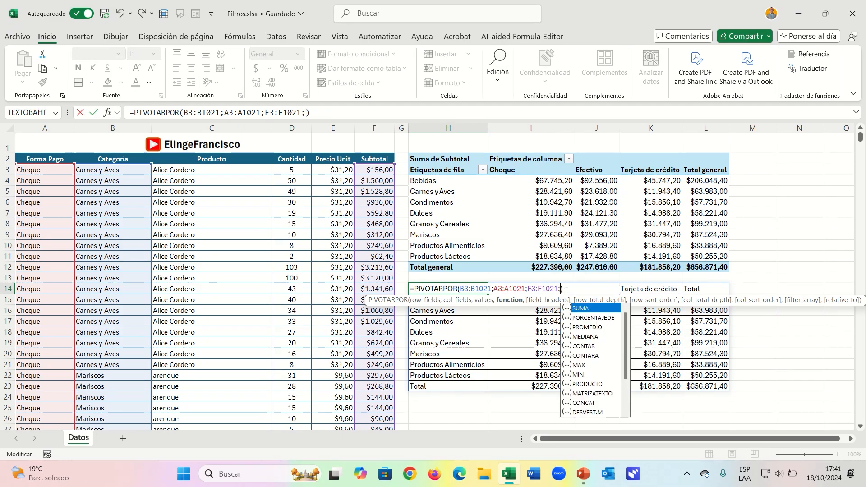
pyautogui.doubleClick(586, 327)
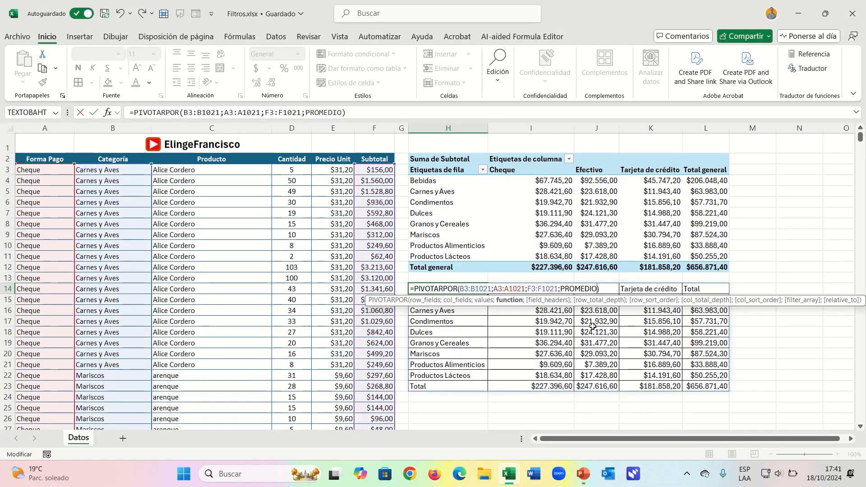
pyautogui.press('Return')
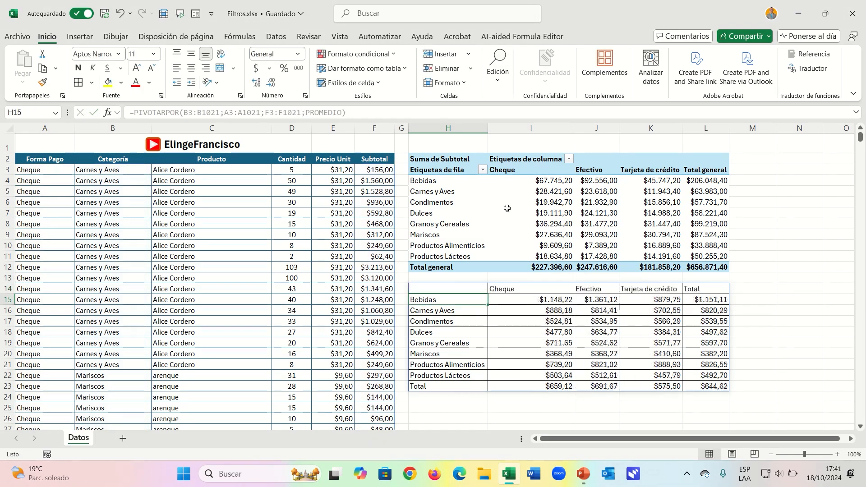
# Change the pivot table's Subtotal value field to be summarised by Promedio.
pyautogui.click(476, 197)
pyautogui.click(501, 204)
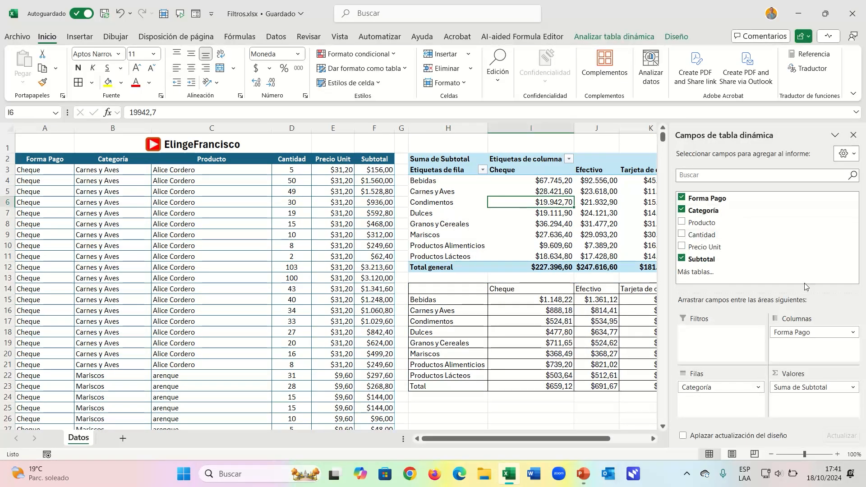
pyautogui.click(821, 386)
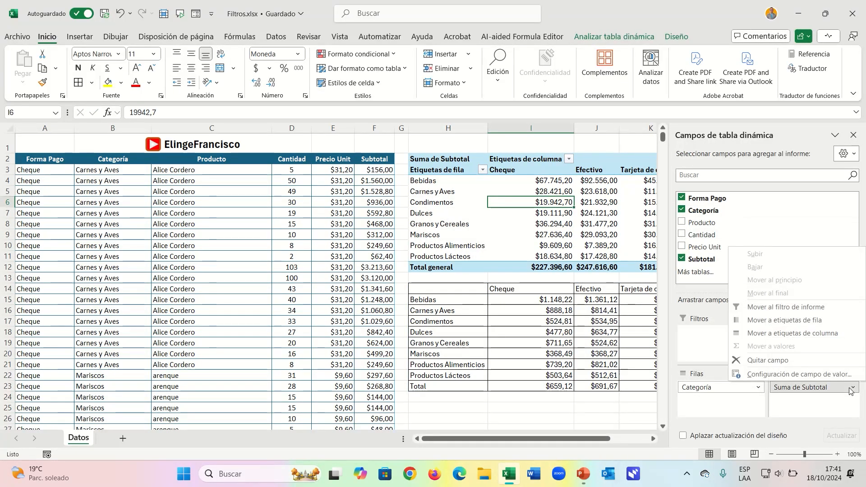
pyautogui.click(810, 375)
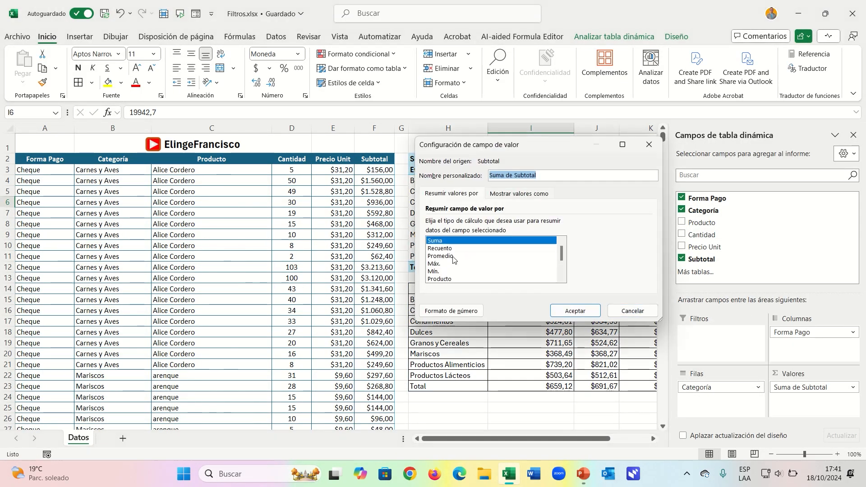
pyautogui.click(451, 255)
pyautogui.click(574, 311)
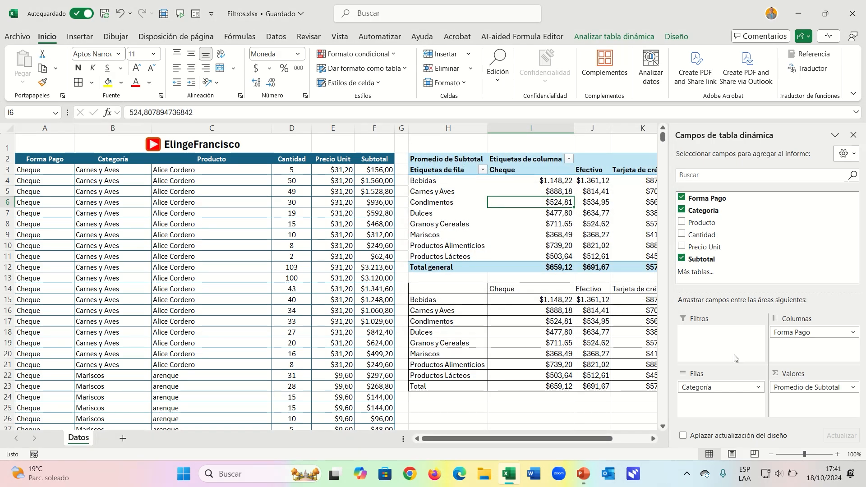
# Change the pivot table's Subtotal value field to be summarised by Suma.
pyautogui.click(602, 321)
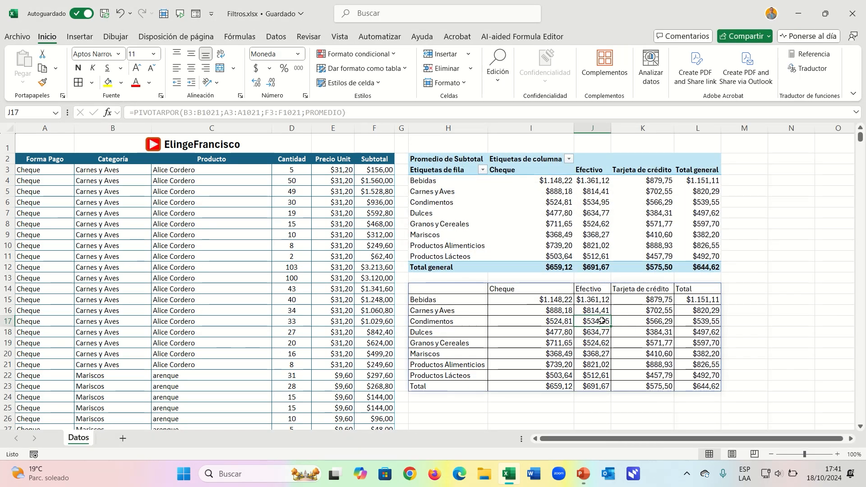
pyautogui.click(543, 205)
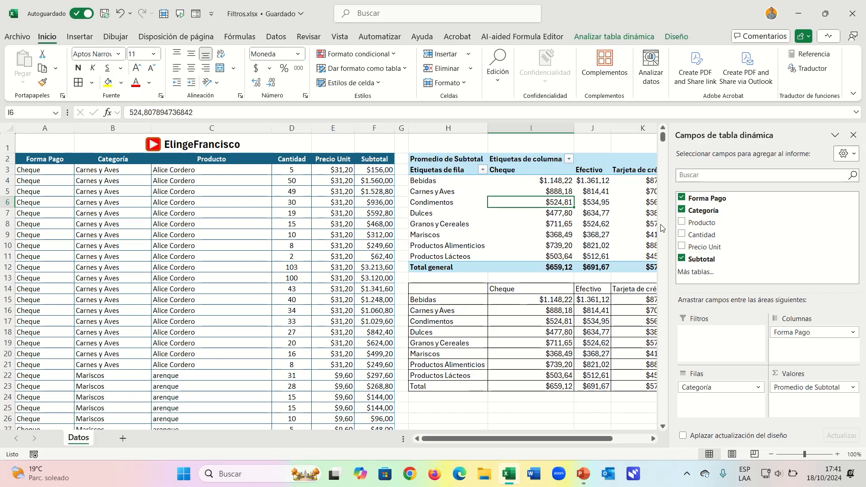
pyautogui.click(852, 387)
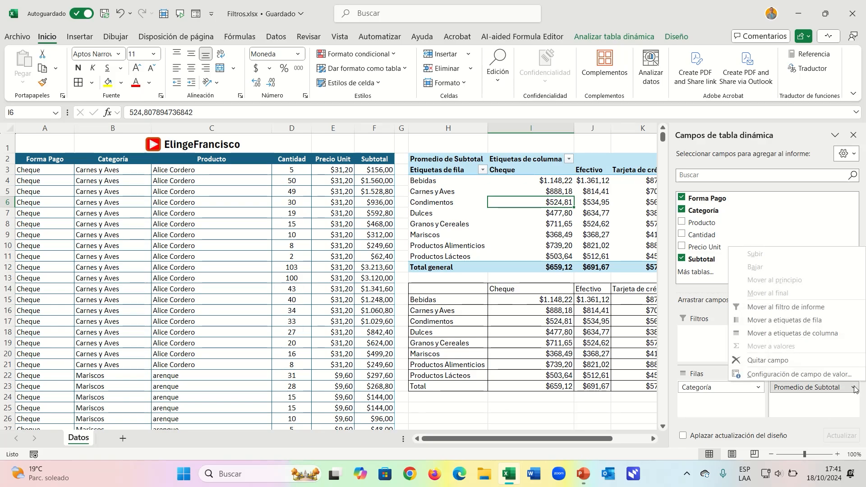
pyautogui.click(797, 375)
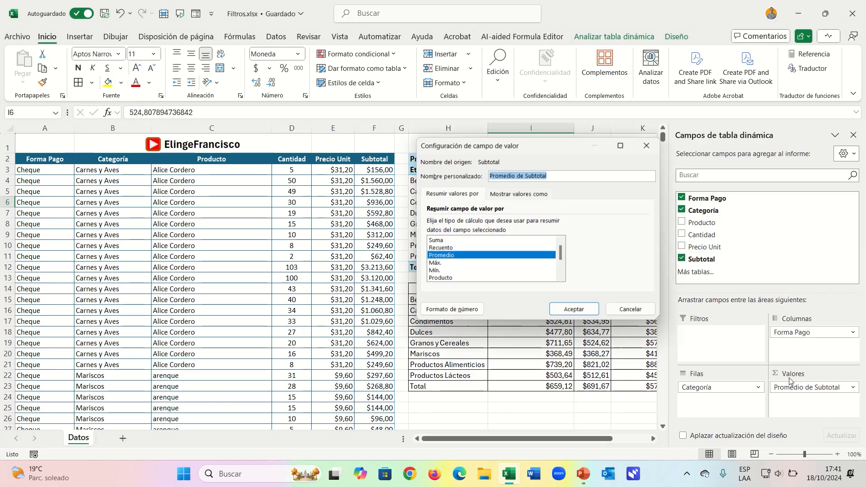
pyautogui.click(441, 240)
pyautogui.click(575, 310)
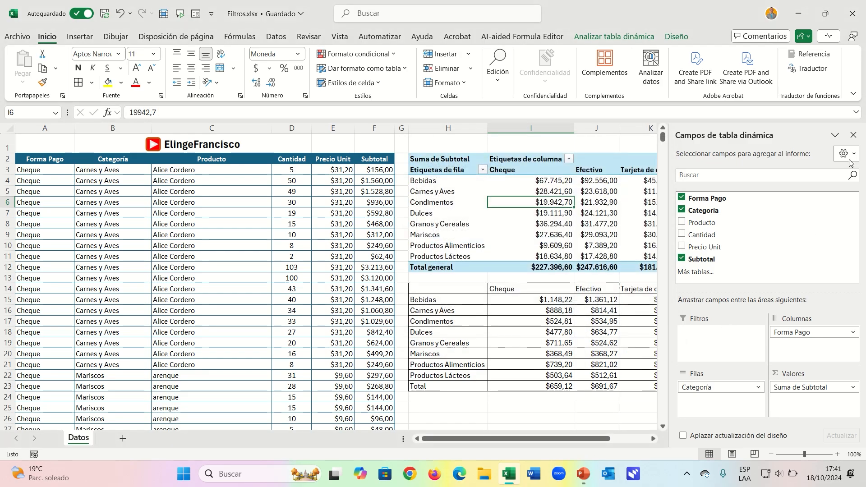
# Replace PROMEDIO with SUMA as the function in the PIVOTARPOR formula in H14.
pyautogui.click(596, 331)
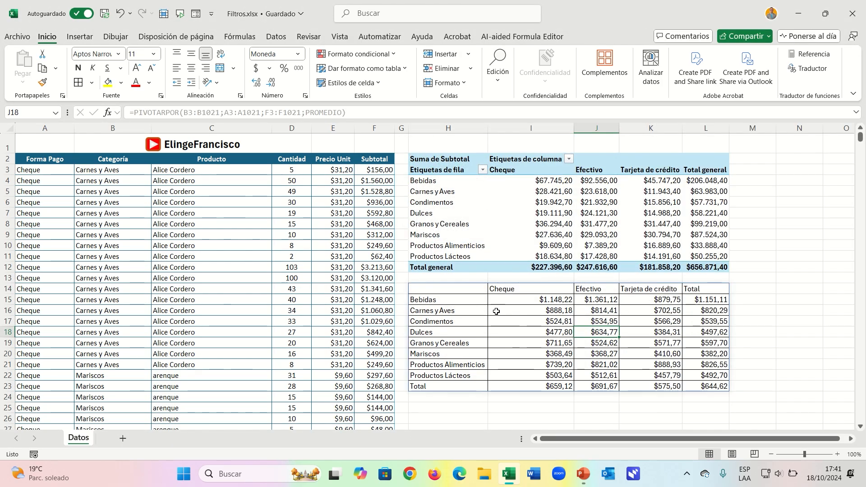
pyautogui.doubleClick(455, 290)
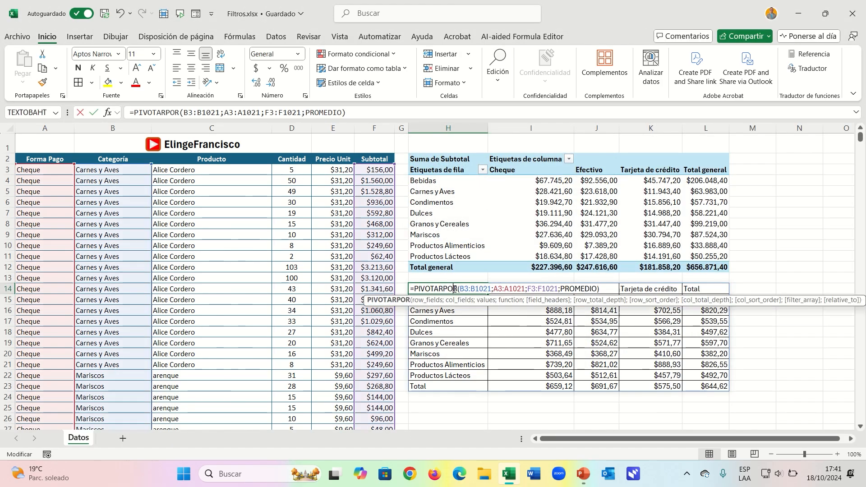
pyautogui.doubleClick(588, 288)
pyautogui.press('BackSpace')
pyautogui.write('s')
pyautogui.press('Tab')
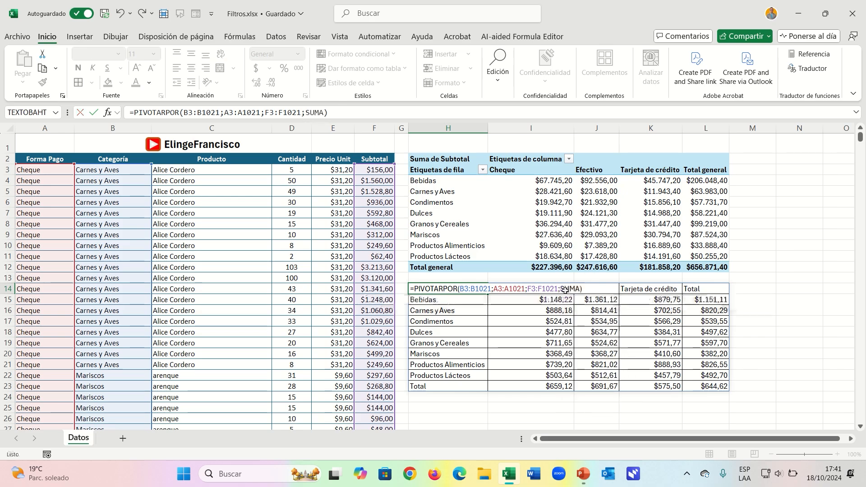
pyautogui.press('Return')
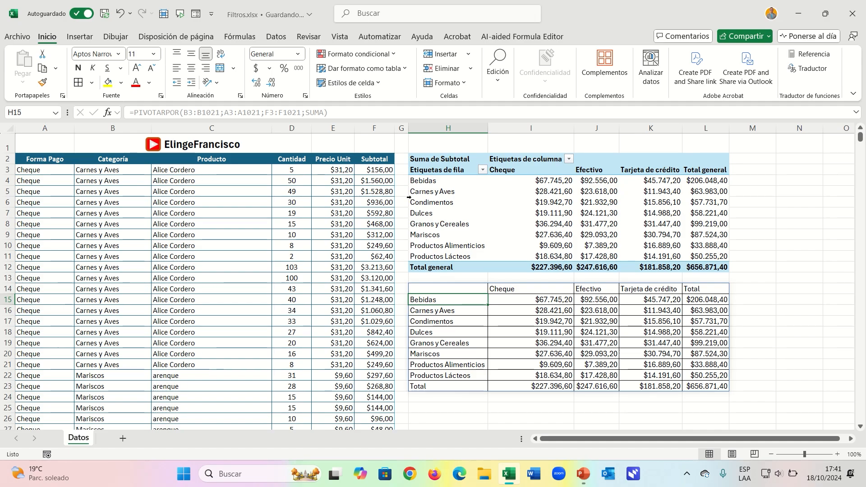
# Compare the Carnes y Aves Cheque amounts in both summaries and set the Cantidad in D3 to 500.
pyautogui.click(547, 193)
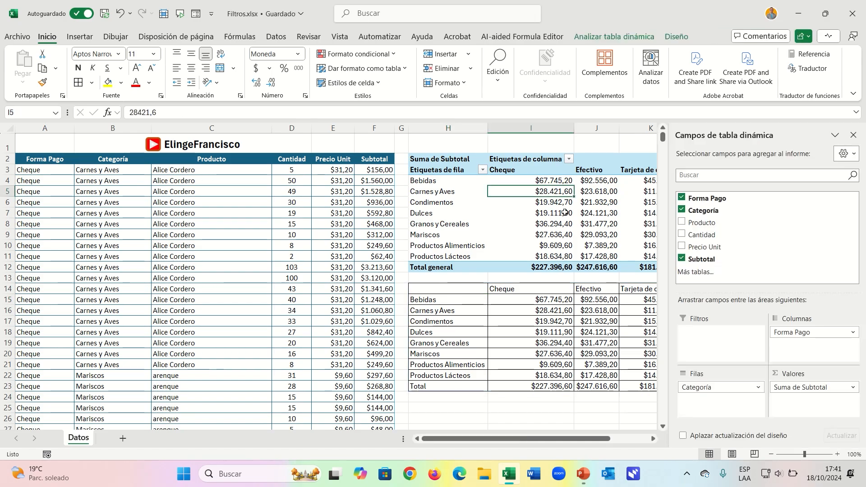
pyautogui.click(554, 311)
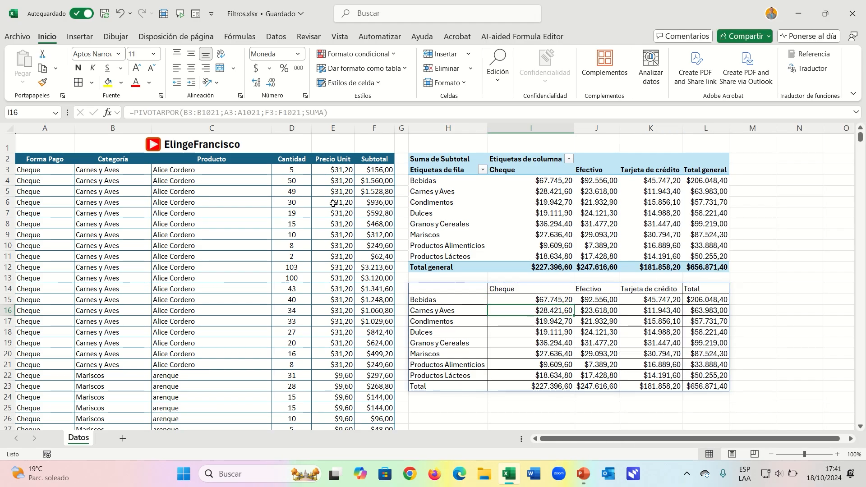
pyautogui.click(372, 170)
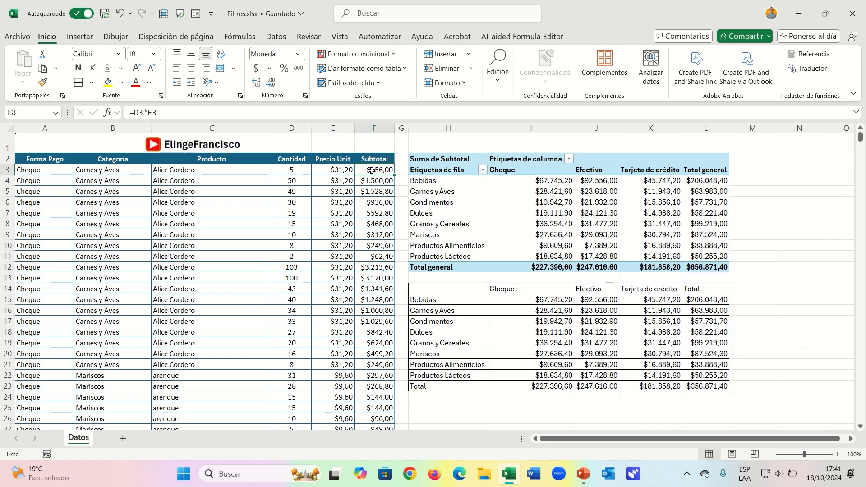
pyautogui.click(305, 168)
pyautogui.write('500')
pyautogui.press('Return')
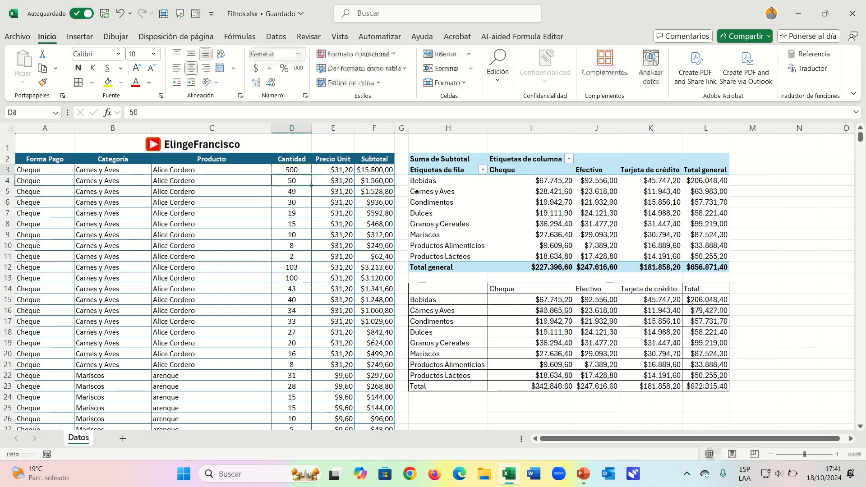
# Check the Carnes y Aves Cheque amount in the PIVOTARPOR summary and refresh all data to update the pivot table.
pyautogui.click(557, 310)
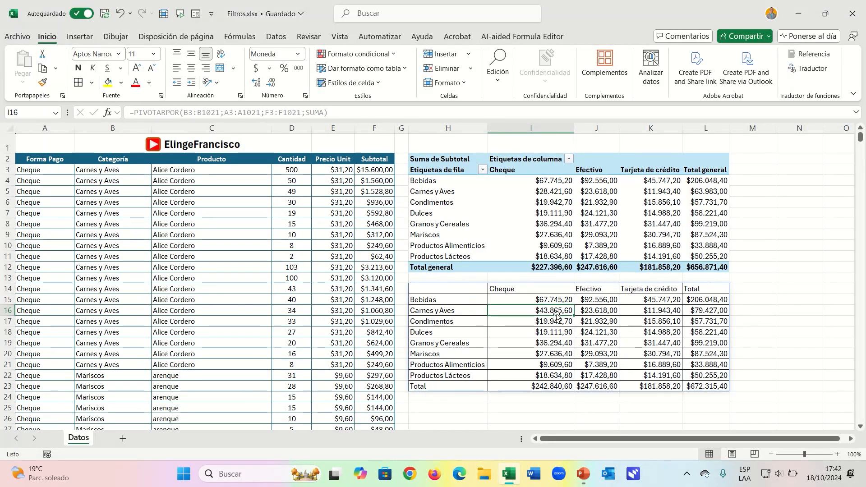
pyautogui.moveTo(554, 190)
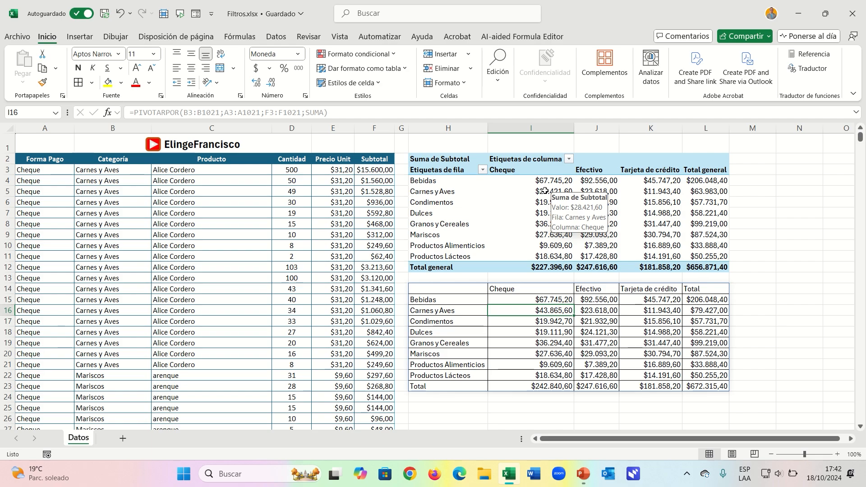
pyautogui.click(276, 37)
pyautogui.click(106, 63)
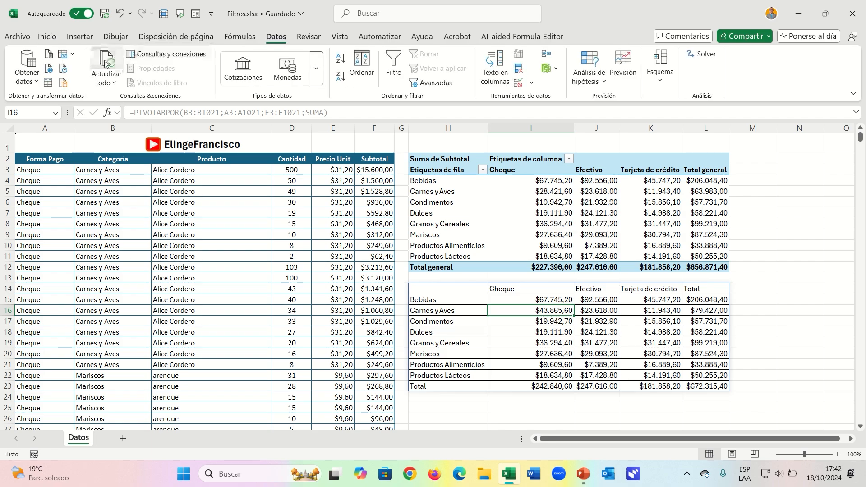
pyautogui.moveTo(547, 192)
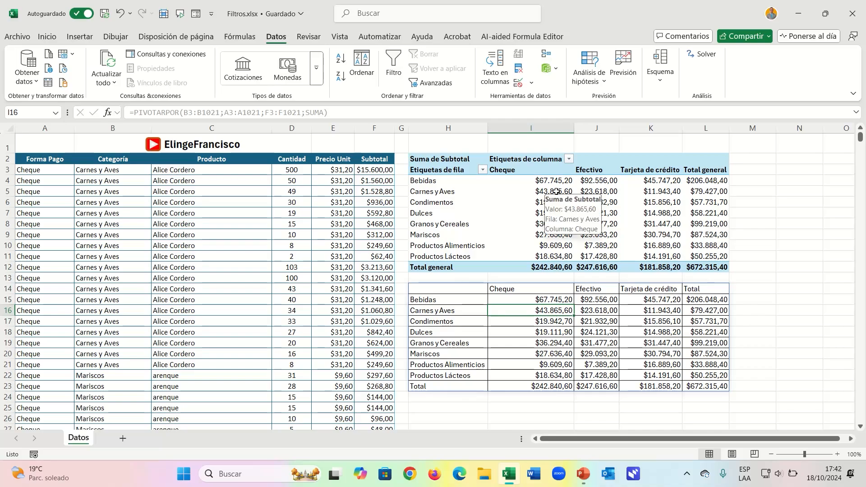